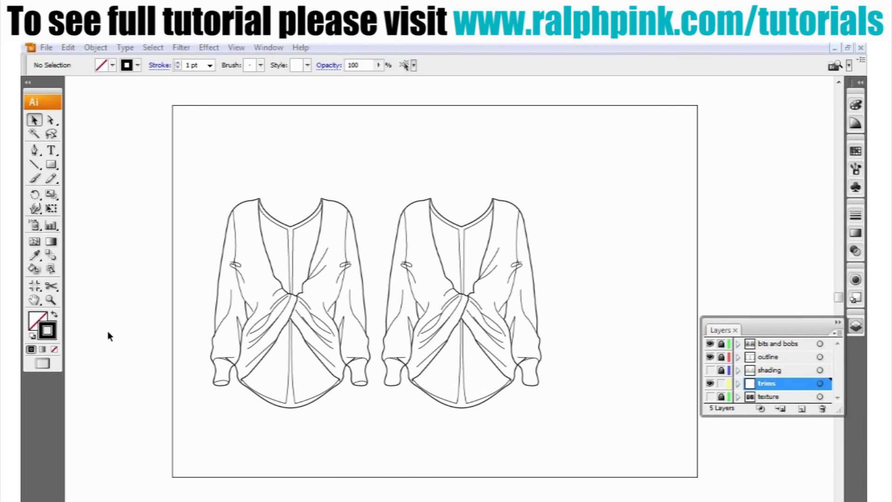
click(50, 300)
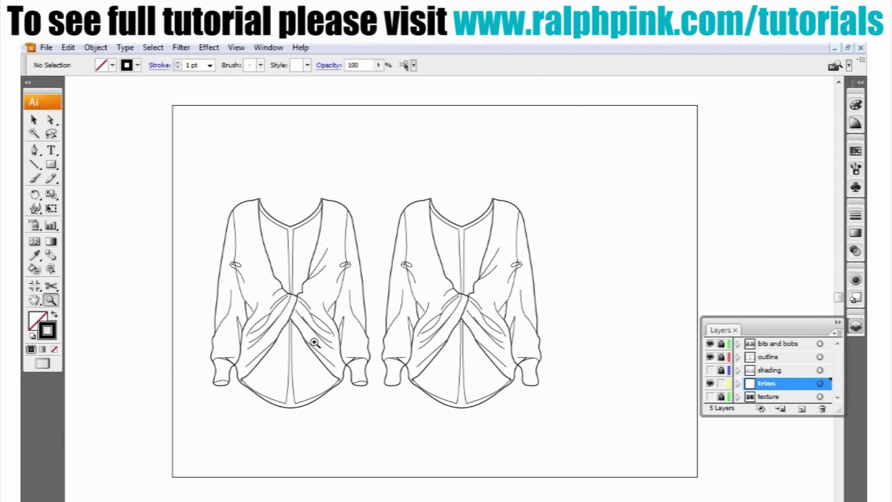
click(313, 342)
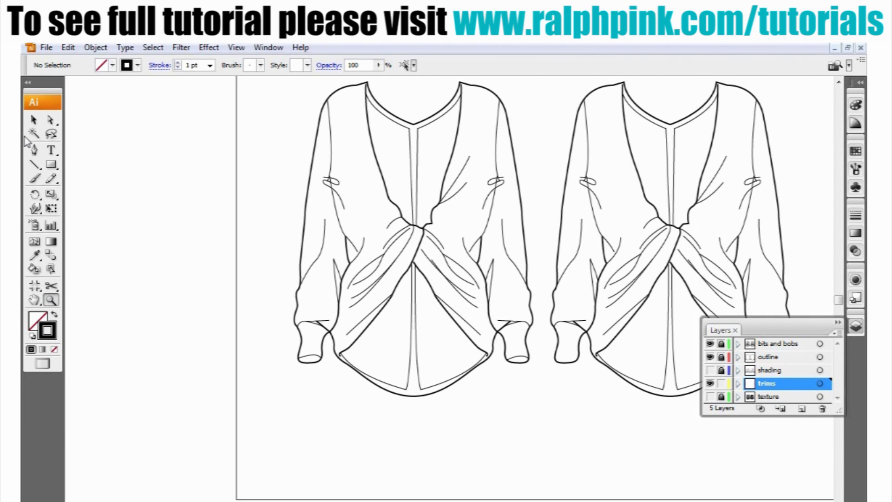
click(33, 120)
click(51, 301)
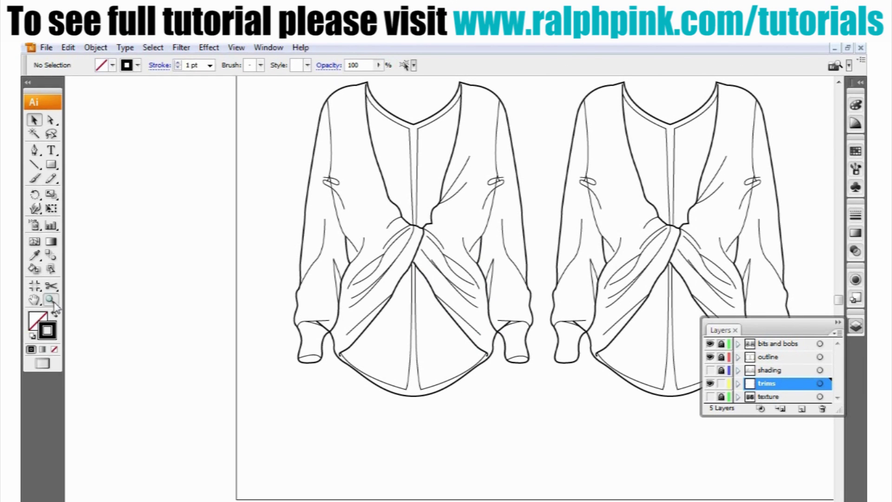
click(350, 339)
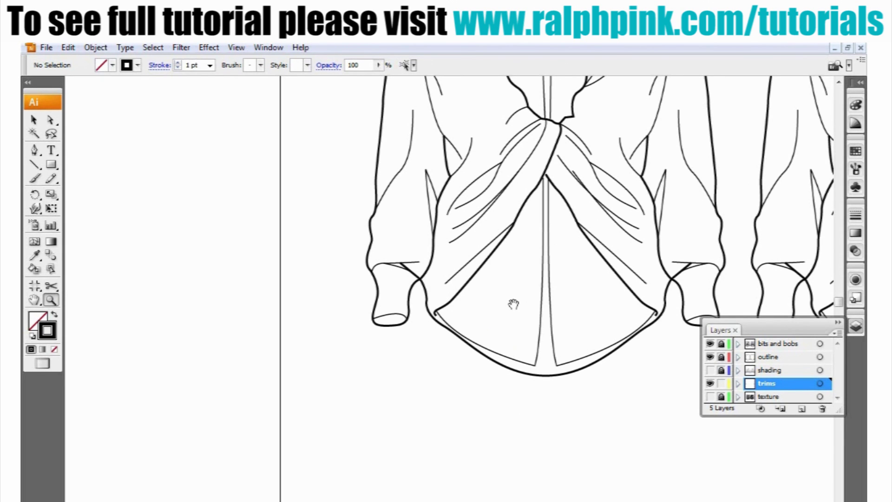
drag(514, 305, 399, 382)
mouse_move(412, 296)
mouse_down()
mouse_move(421, 377)
mouse_move(419, 299)
mouse_up()
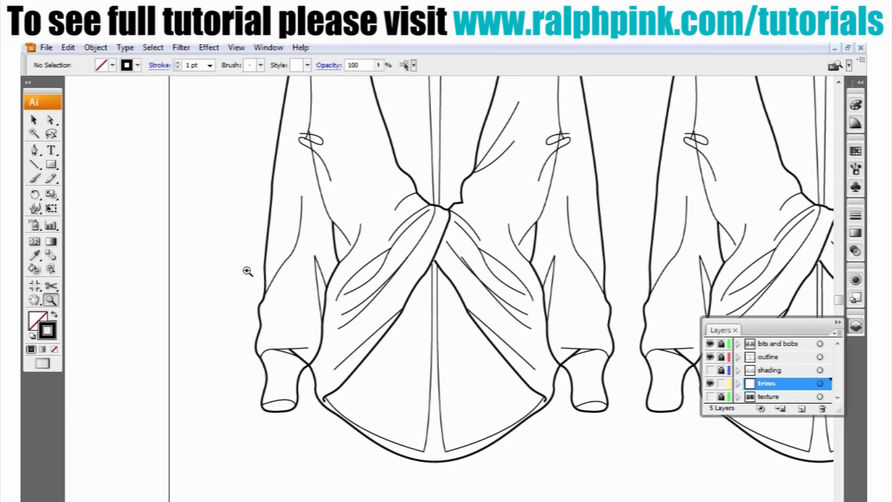
click(34, 120)
scroll(390, 360, up, 3)
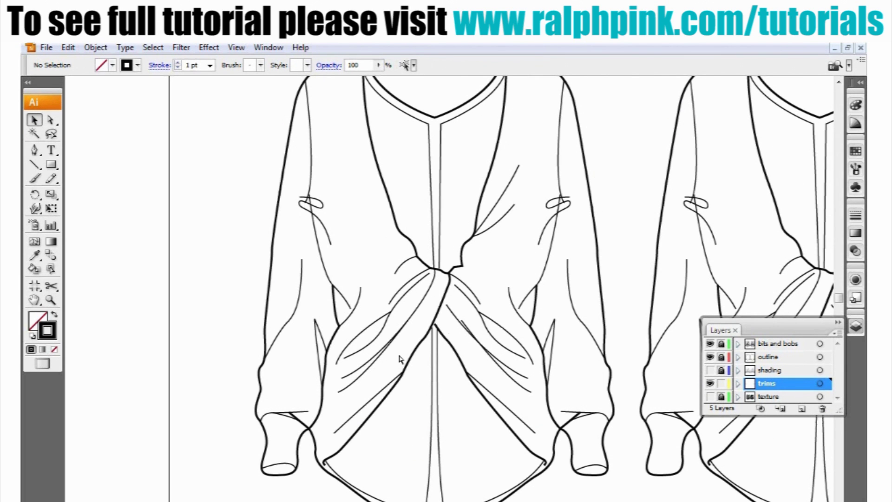
key(ctrl+minus)
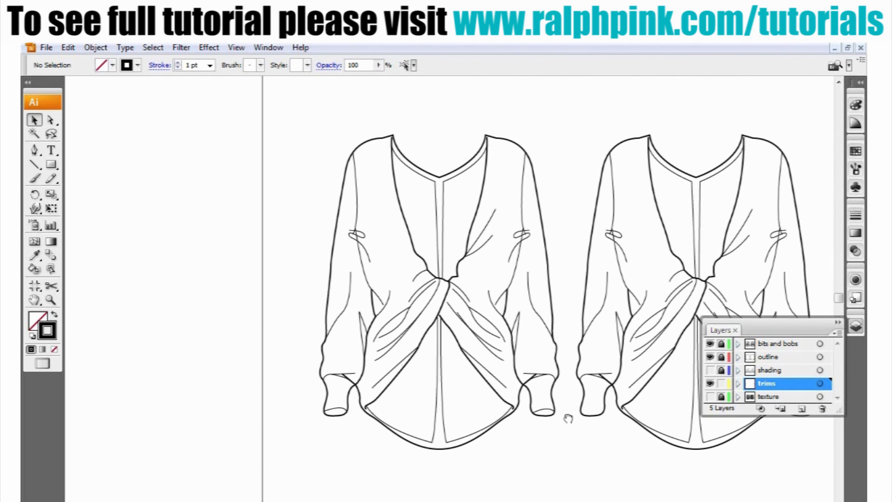
drag(568, 419, 453, 255)
Draw a vertical line about 3.5 cm long in the empty area below the first garment's cuff
click(51, 300)
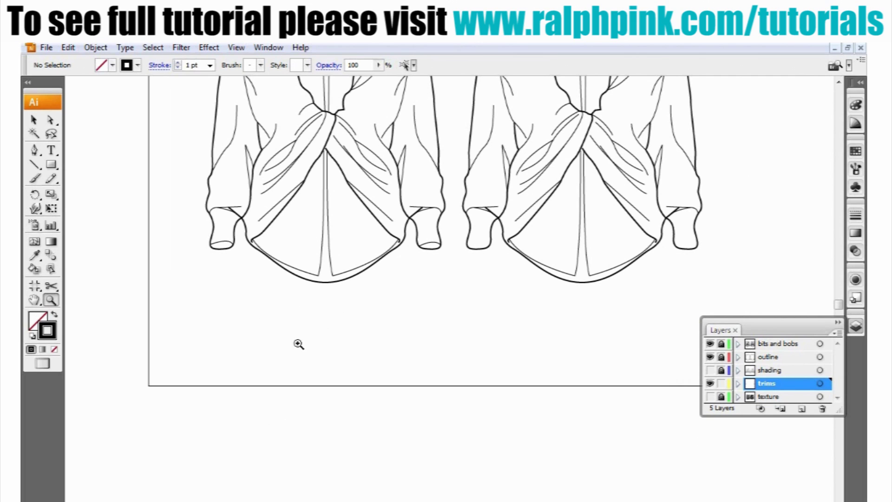
click(299, 344)
click(441, 264)
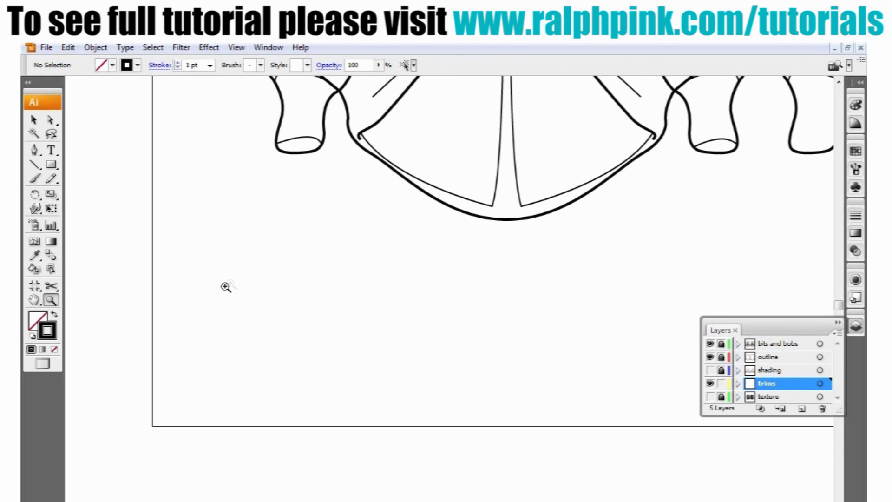
click(51, 166)
click(35, 165)
scroll(310, 250, up, 3)
drag(314, 327, 305, 458)
key(v)
click(293, 288)
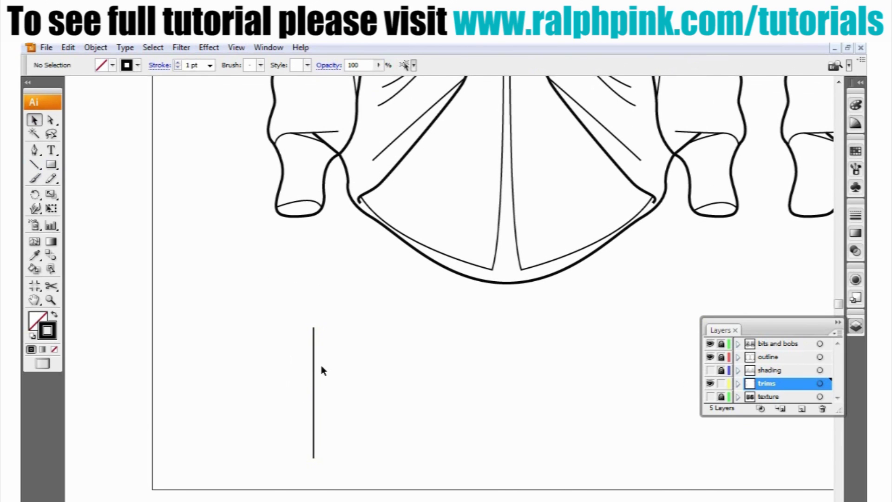
Duplicate the vertical line sideways at a small offset and repeat the copy to build a row of 14 evenly spaced lines
drag(316, 368, 322, 367)
key(ctrl+d)
key(ctrl+d)
key(ctrl+d)
key(ctrl+d)
key(ctrl+d)
key(ctrl+d)
key(ctrl+d)
key(ctrl+d)
key(ctrl+d)
key(ctrl+d)
key(ctrl+d)
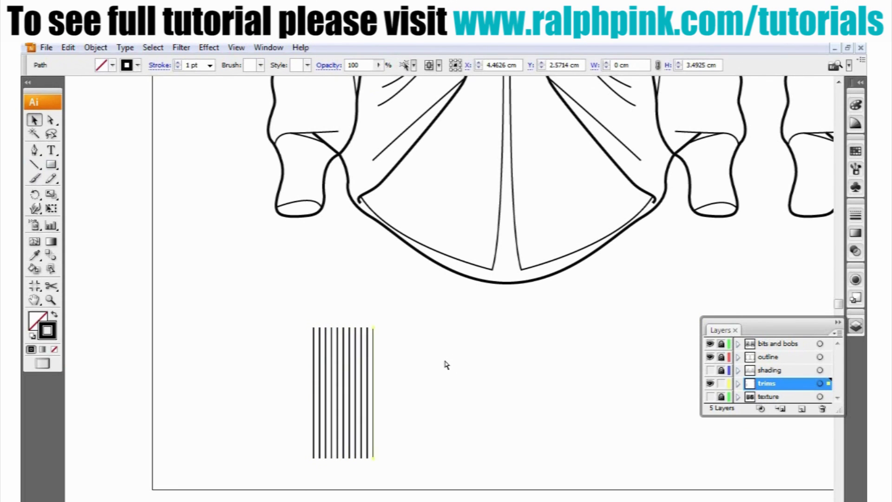
key(ctrl+d)
Group all the vertical lines and place the group over the first garment's left cuff
drag(431, 350, 371, 378)
key(ctrl+g)
click(419, 334)
Trace the left cuff's curved upper seam with the Pen tool, from its outer corner to the point where it meets the body
key(z)
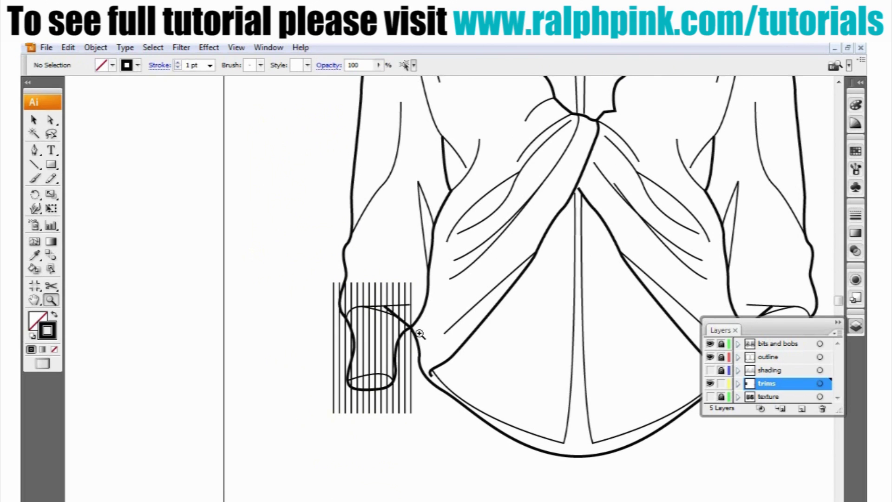
click(368, 334)
click(321, 288)
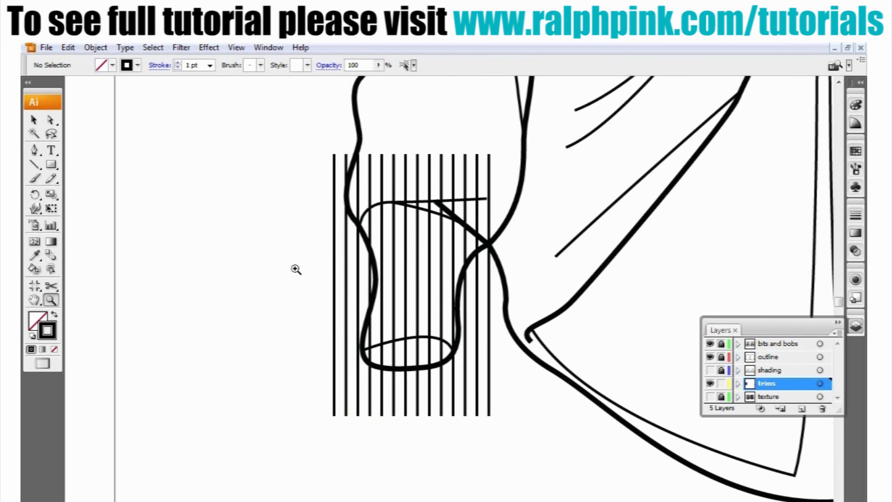
click(34, 150)
click(360, 226)
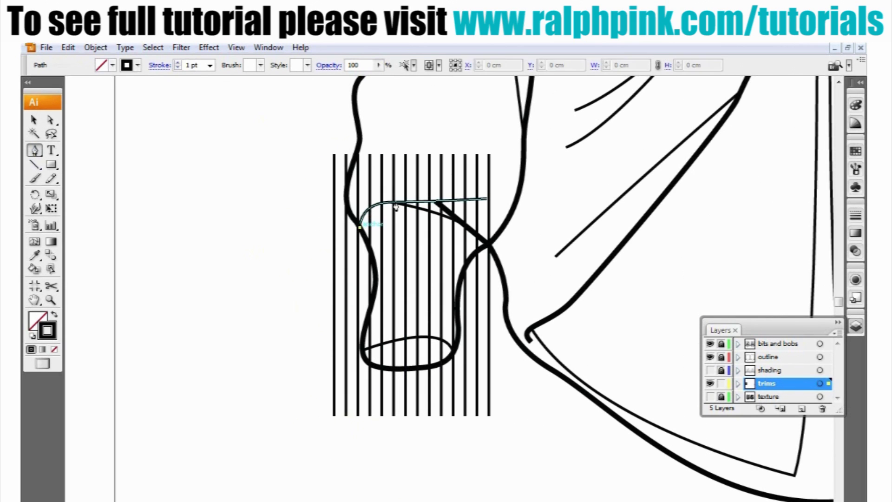
drag(394, 203, 425, 209)
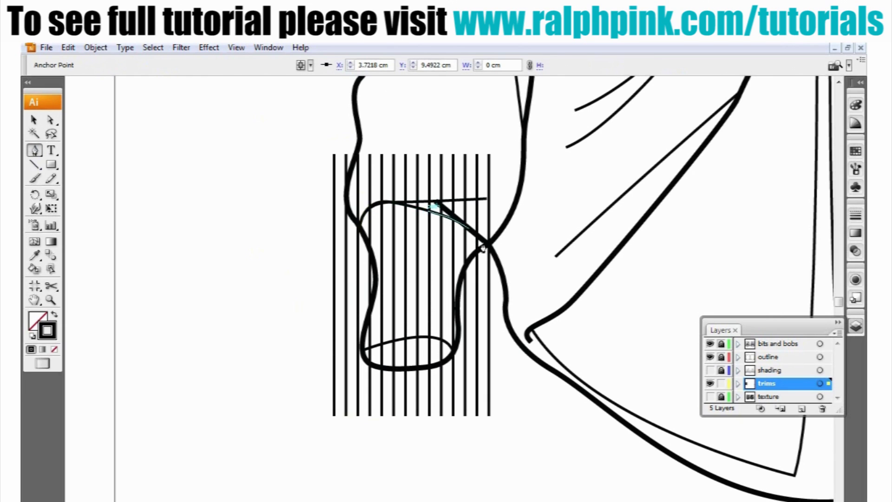
click(487, 245)
click(488, 246)
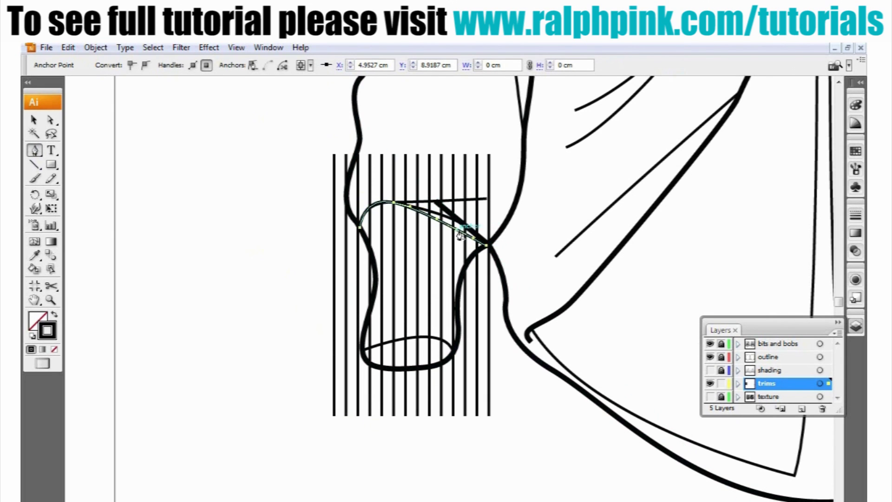
key(Up)
key(Up)
key(Up)
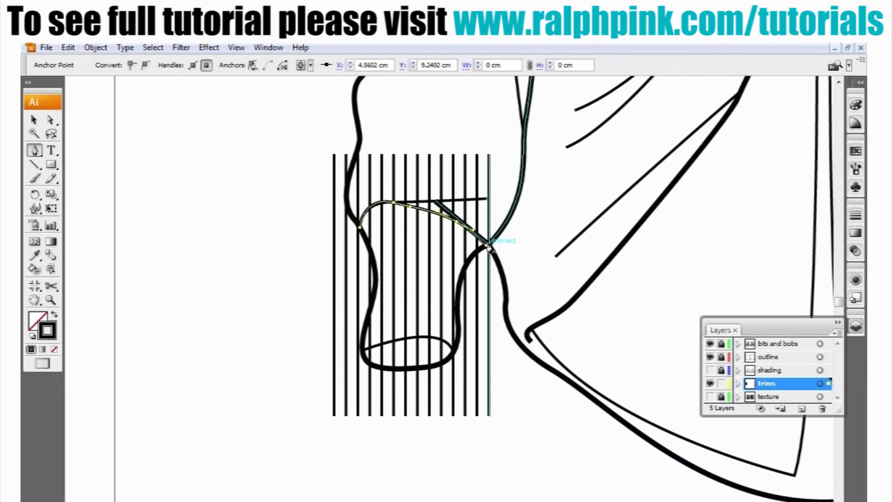
Continue the pen path around the cuff's inner side, hem and outer side, and close it at the starting point
drag(461, 333, 421, 367)
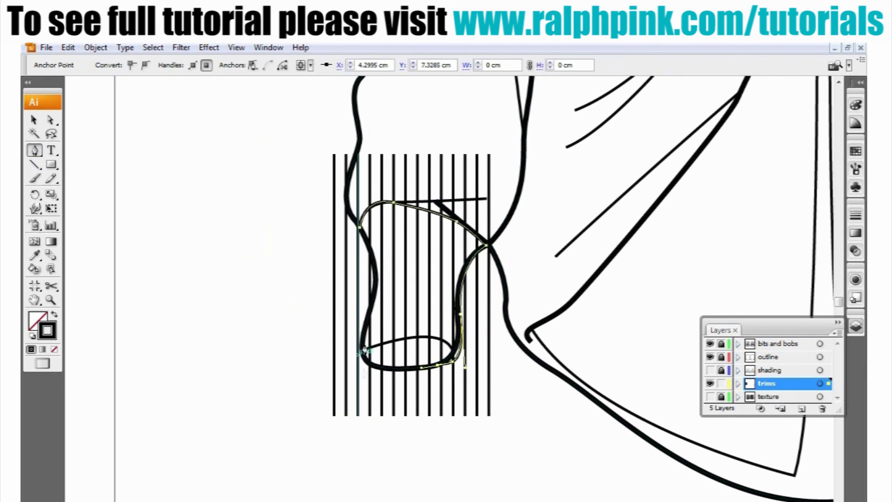
drag(363, 337, 374, 291)
drag(360, 227, 337, 189)
click(34, 120)
click(157, 175)
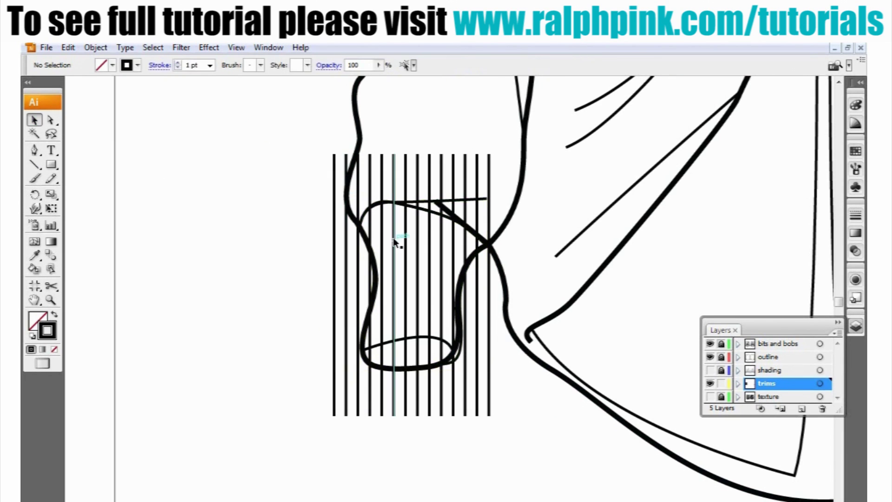
Set the stroke weight of the grouped vertical lines to 0.35 pt
click(394, 242)
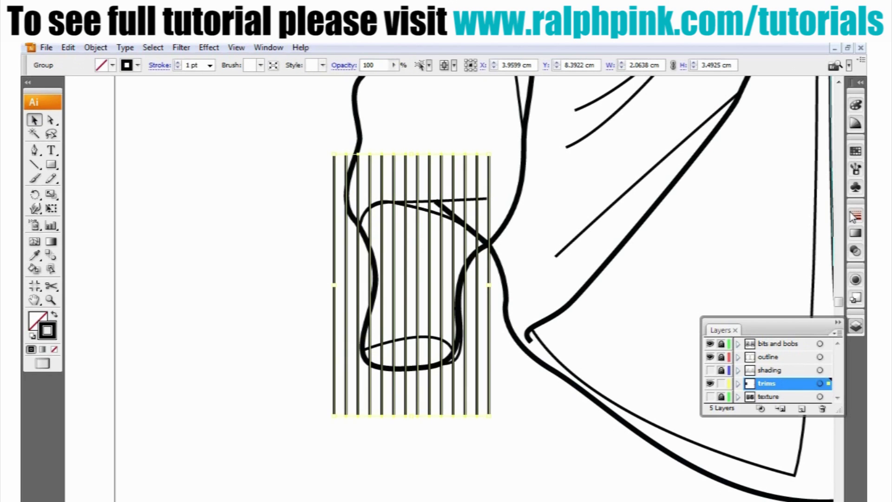
click(854, 216)
click(769, 236)
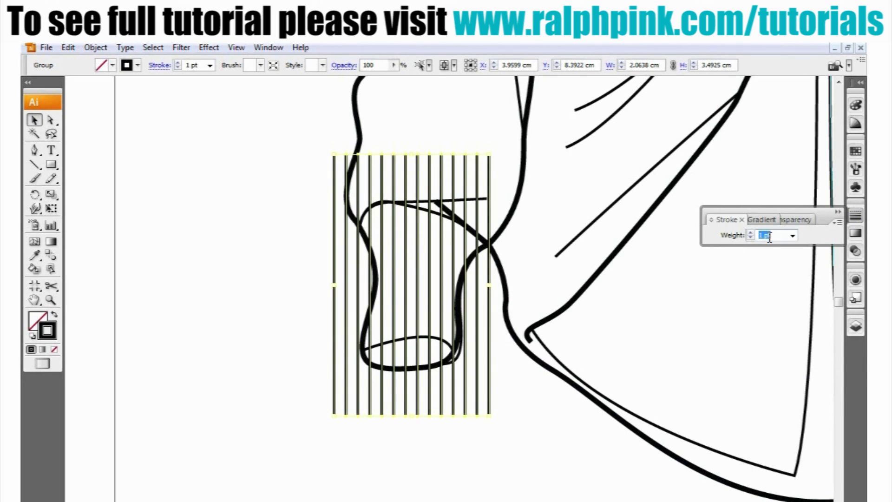
text(0.35 pt)
key(Return)
click(500, 465)
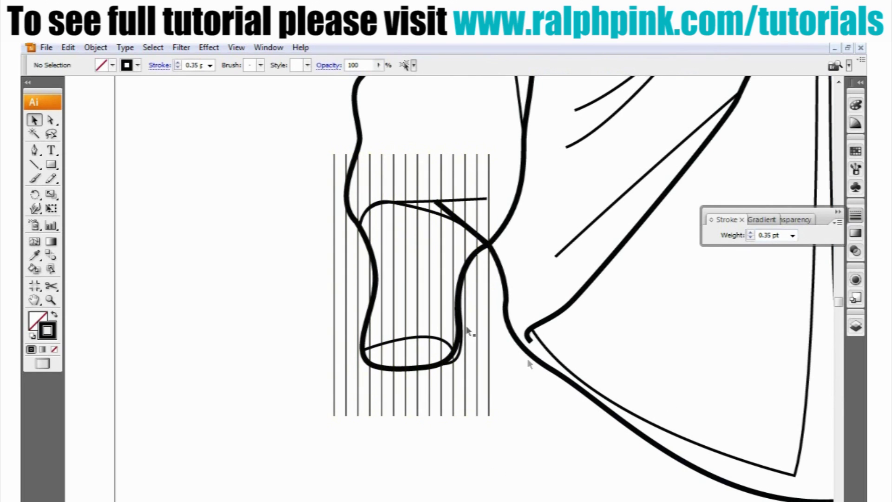
Make a clipping mask from the traced cuff shape and the line group so the ribbing fills only the cuff
click(376, 266)
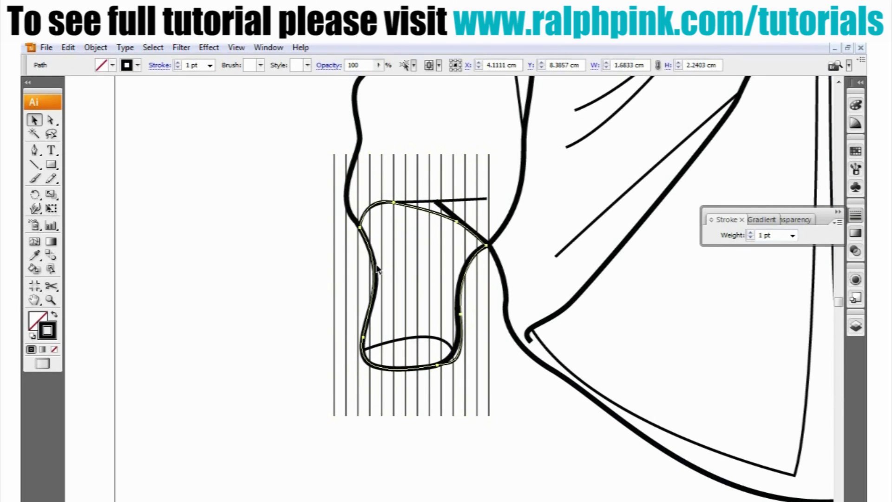
shift+click(418, 272)
key(ctrl+7)
key(ctrl+7)
click(504, 428)
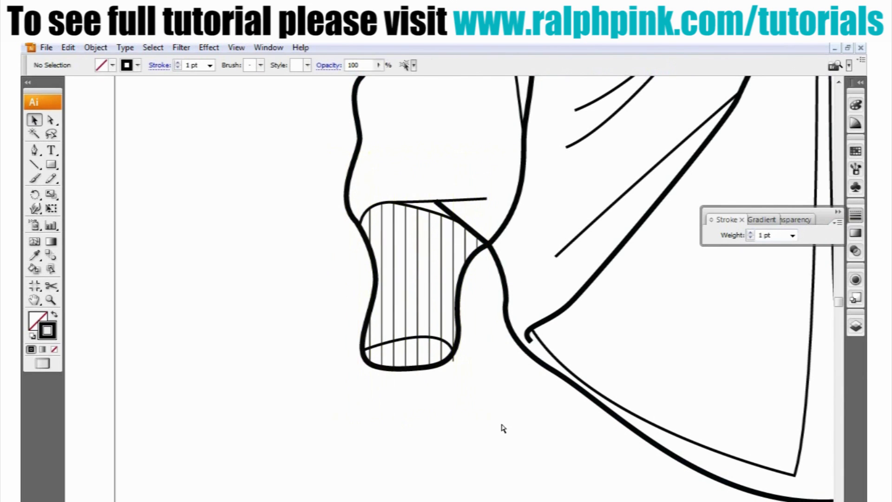
Release the cuff ribbing's clipping mask and move the line group up onto the first garment's bodice
key(ctrl+minus)
key(ctrl+minus)
drag(564, 328, 464, 418)
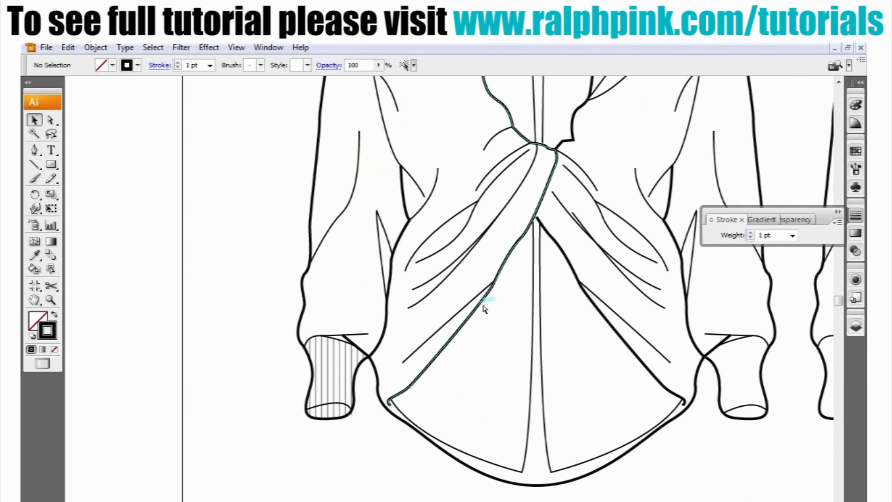
key(ctrl+minus)
drag(471, 313, 458, 438)
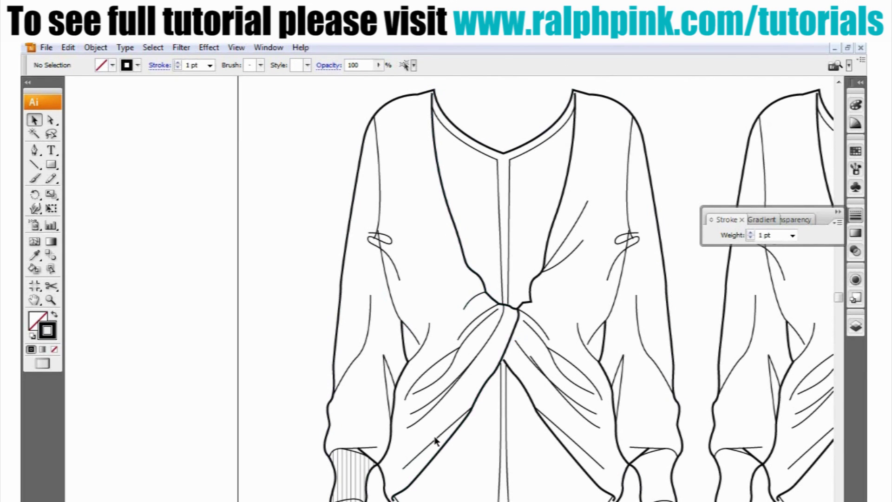
click(336, 368)
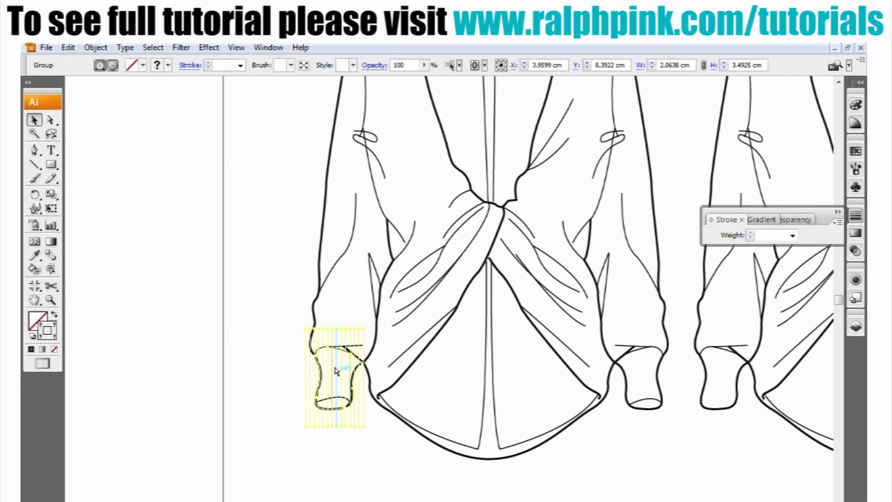
right_click(337, 371)
click(377, 405)
click(228, 342)
drag(330, 370, 337, 184)
Rotate the lowest line group on the bodice so it follows the slope of the left front edge
drag(420, 177, 468, 324)
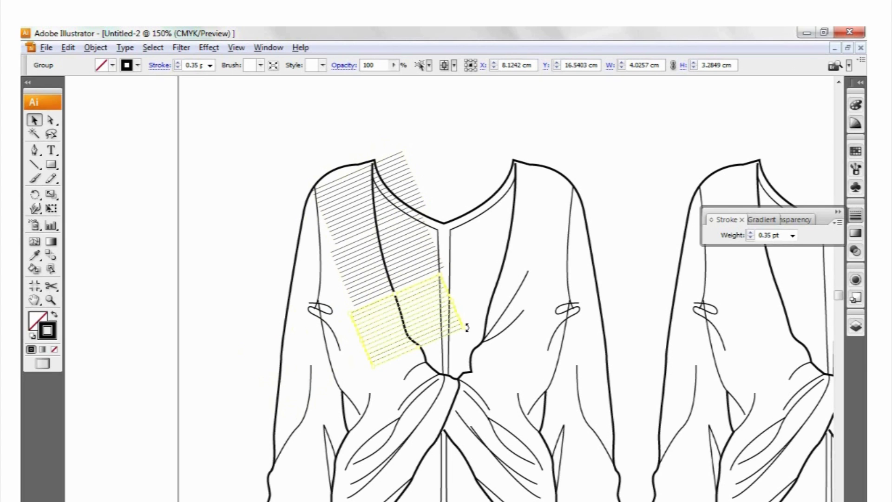
drag(472, 327, 469, 307)
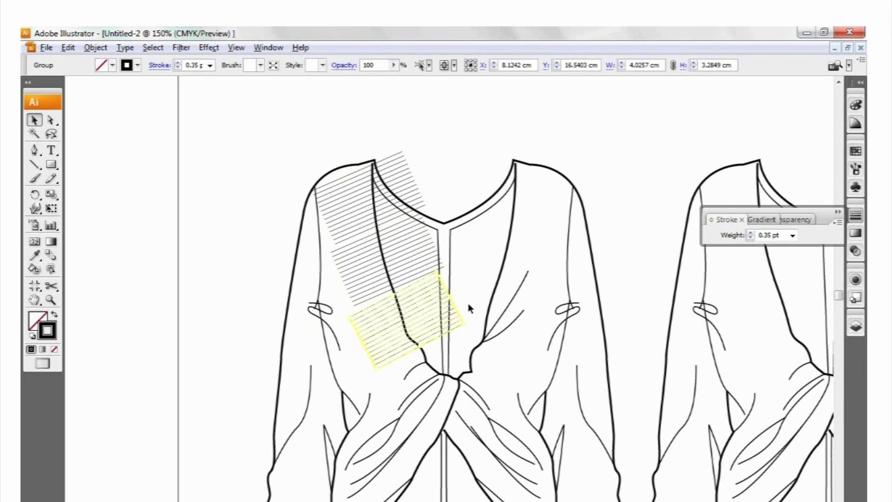
click(467, 168)
Delete the three line groups from the first garment's bodice
click(387, 297)
key(Delete)
click(369, 272)
key(Delete)
click(364, 225)
key(Delete)
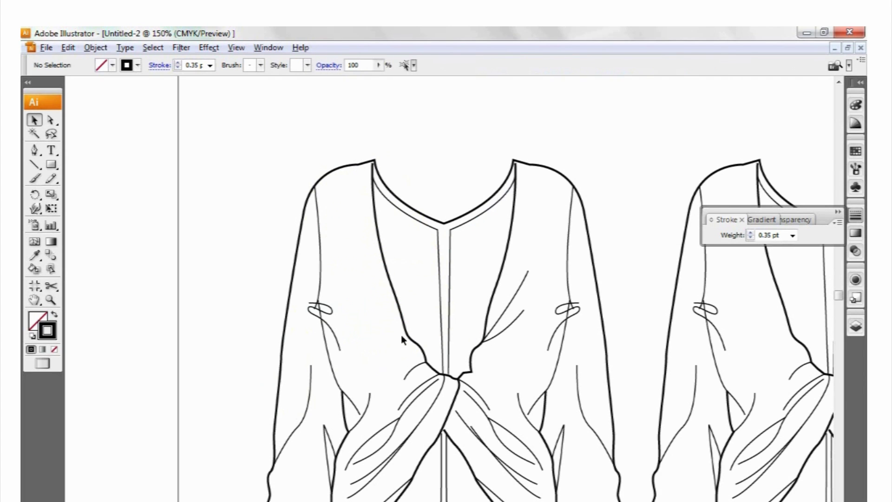
Draw a vertical line about 4.2 cm long in the empty area below the first garment's left cuff
scroll(385, 328, down, 10)
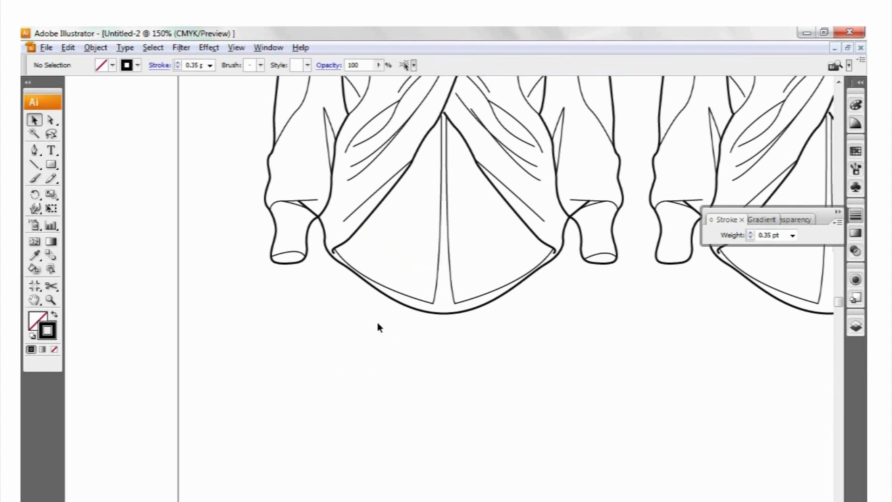
click(35, 152)
click(34, 164)
drag(244, 293, 254, 412)
key(z)
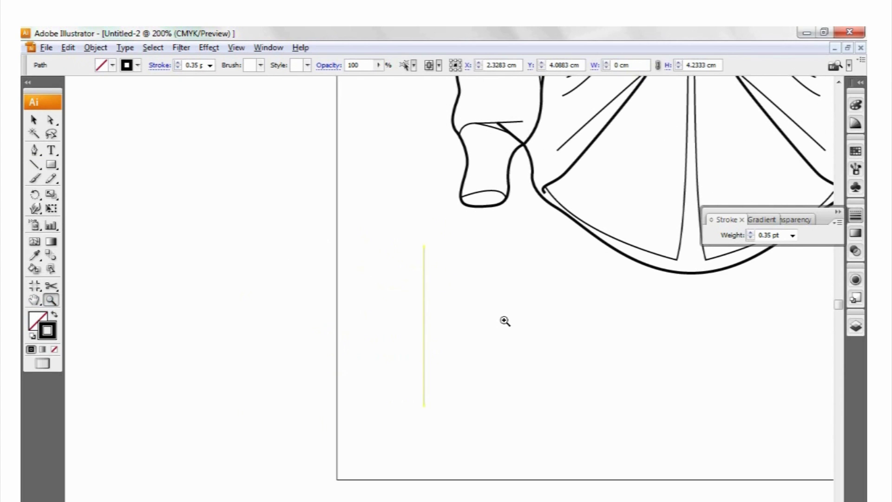
click(504, 320)
click(36, 120)
click(204, 141)
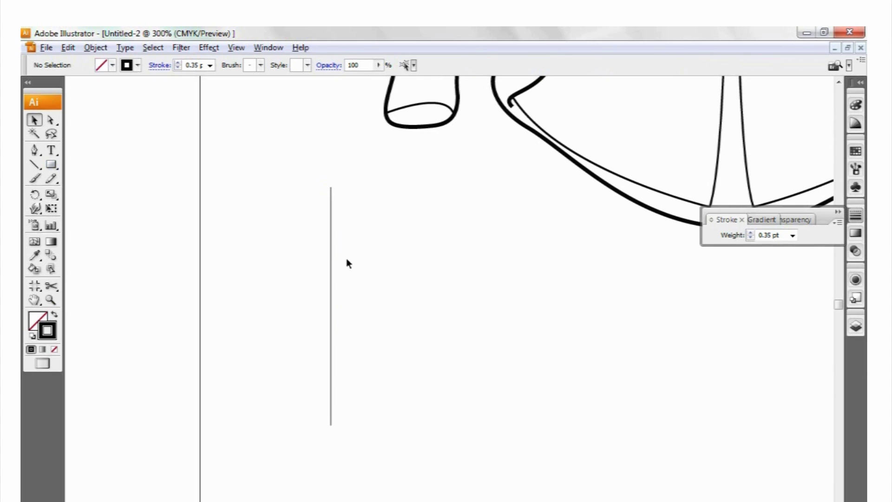
Duplicate the new vertical line sideways at a small offset and repeat the copy three times
drag(333, 263, 342, 261)
key(ctrl+d)
key(ctrl+d)
key(ctrl+d)
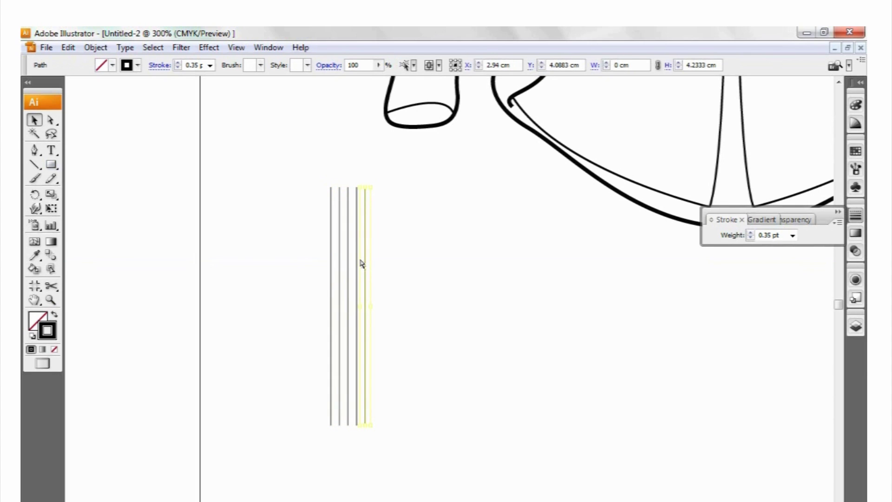
Undo the line copies and the vertical line they were made from
key(ctrl+z)
key(ctrl+z)
key(ctrl+z)
key(ctrl+z)
key(ctrl+z)
key(ctrl+z)
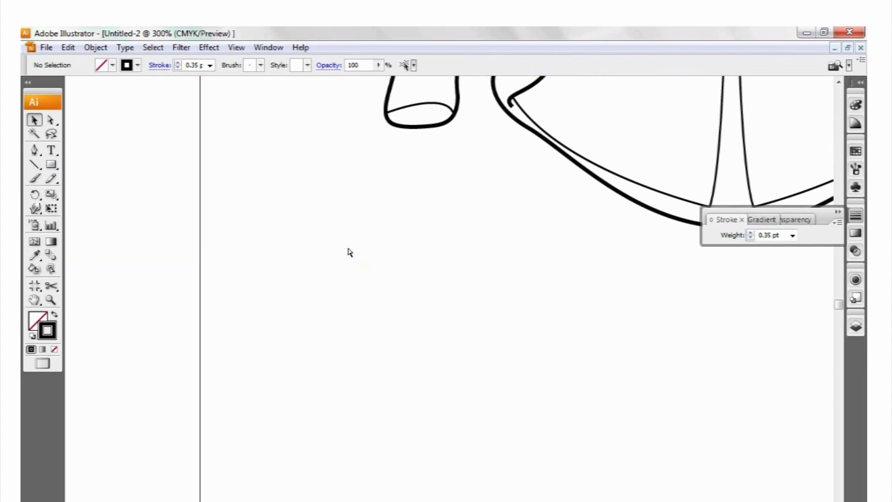
Restore the undone vertical line and draw a rectangle about 0.25 cm wide and 4 cm tall around it
key(ctrl+shift+z)
click(56, 165)
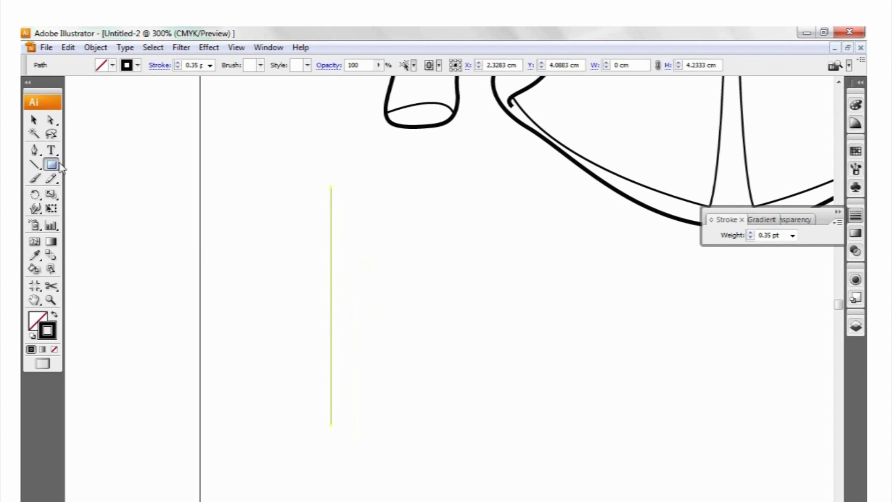
drag(324, 193, 341, 415)
key(ctrl+plus)
key(ctrl+plus)
drag(347, 299, 430, 324)
Duplicate the rectangle and its centre line sideways, edge to edge, and repeat the copy three times
click(33, 120)
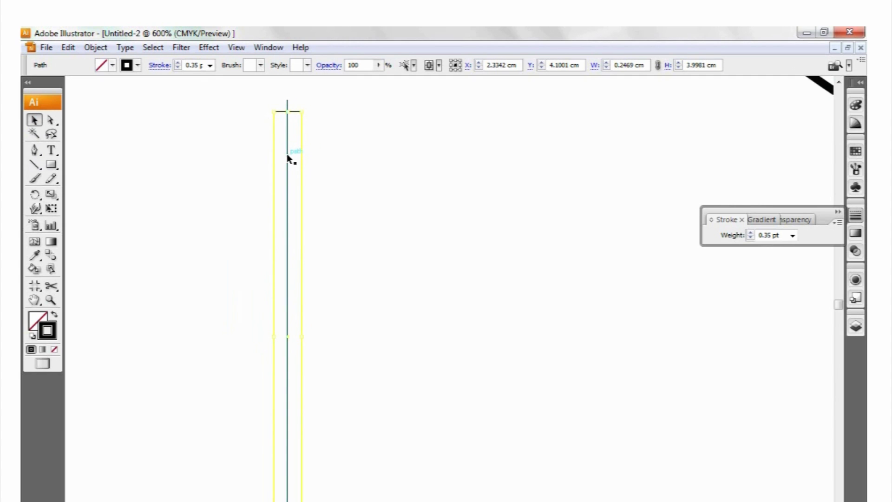
shift+click(287, 174)
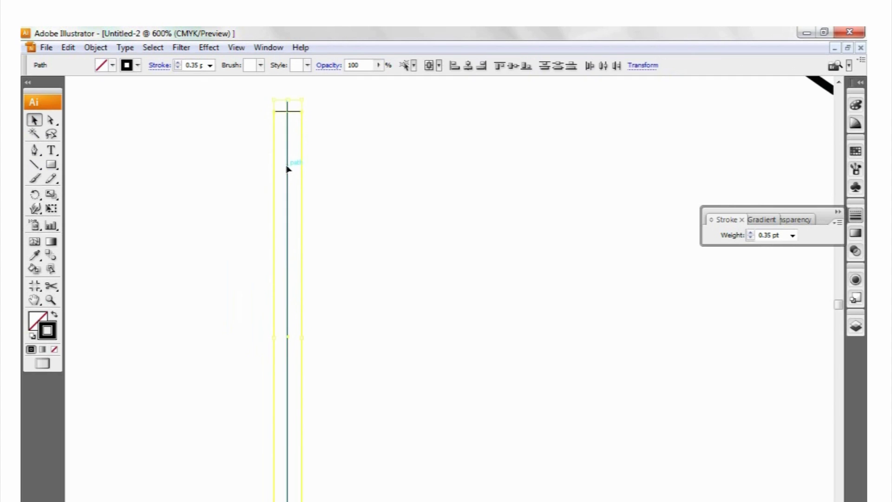
drag(287, 169, 319, 174)
drag(384, 177, 387, 178)
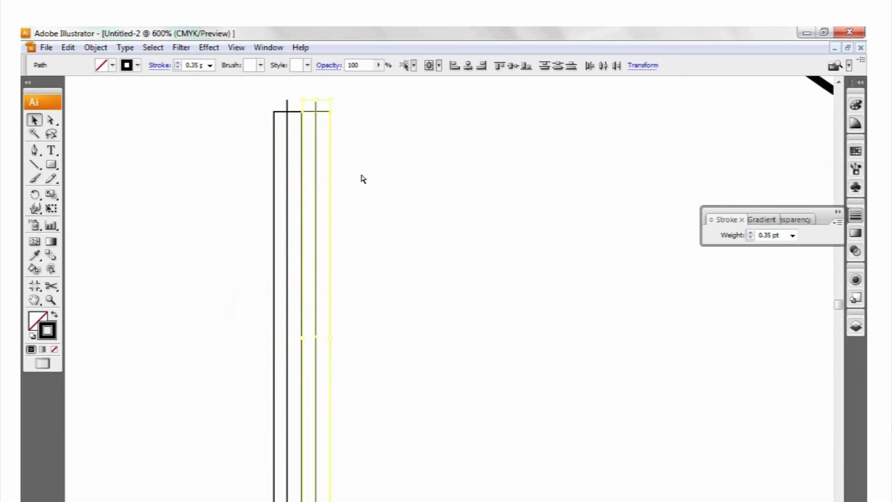
key(ctrl+d)
key(ctrl+d)
key(ctrl+d)
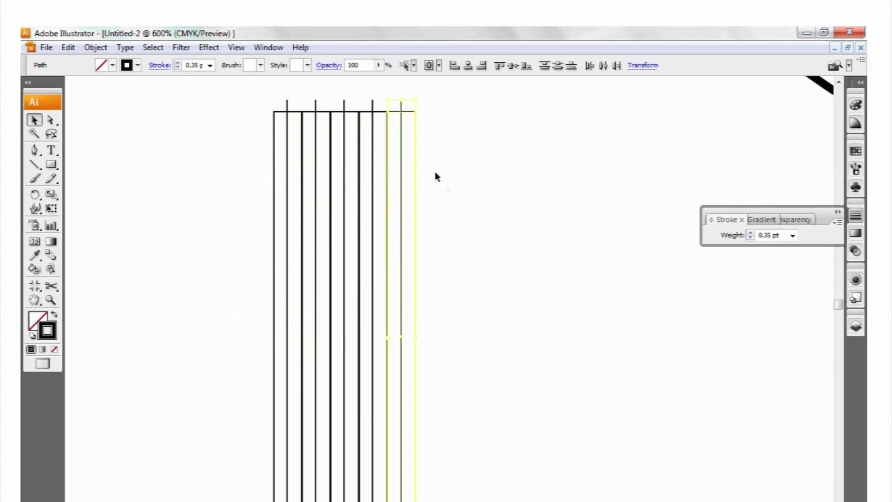
Undo all the sideways copies of the rectangle and line
click(394, 159)
key(ctrl+z)
click(372, 156)
key(ctrl+z)
key(ctrl+z)
key(ctrl+z)
click(351, 162)
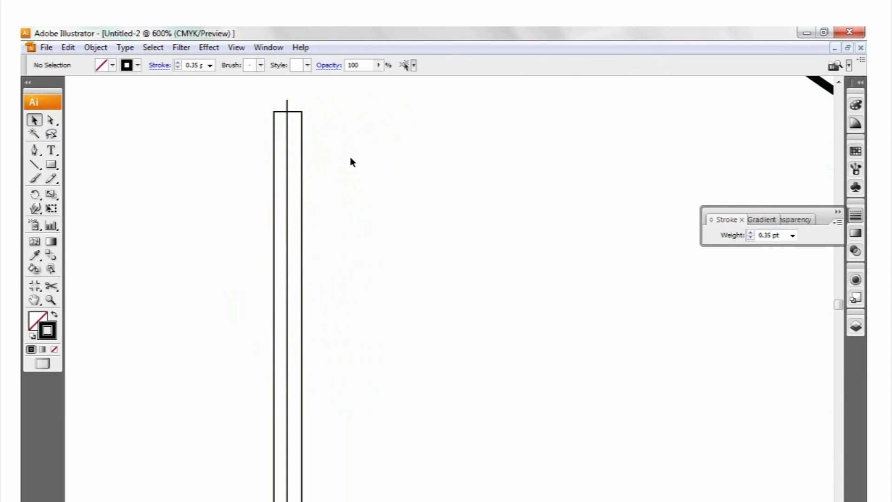
Narrow the rectangle around the vertical line to about 0.11 cm wide, keeping its height
click(300, 316)
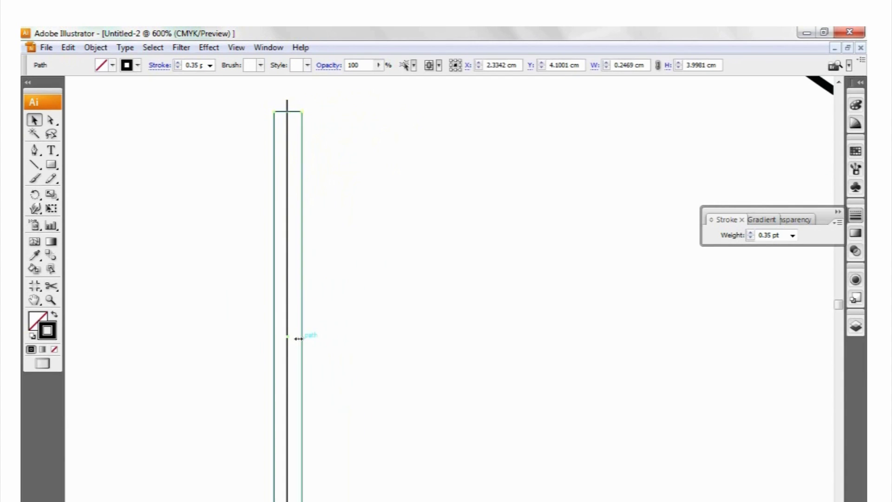
drag(292, 339, 280, 338)
click(333, 264)
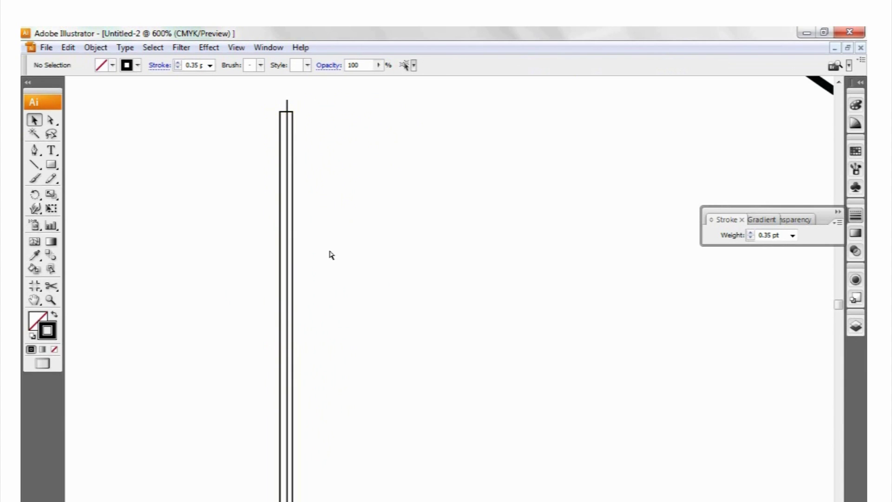
key(ctrl+minus)
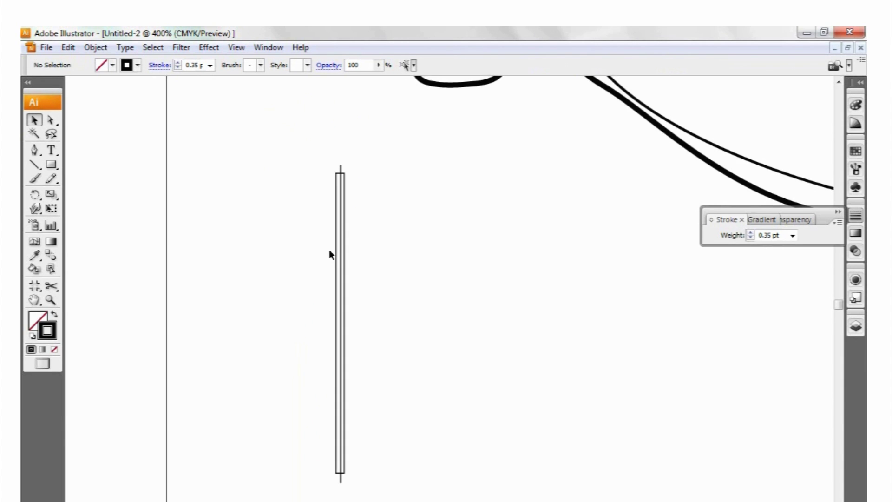
click(346, 233)
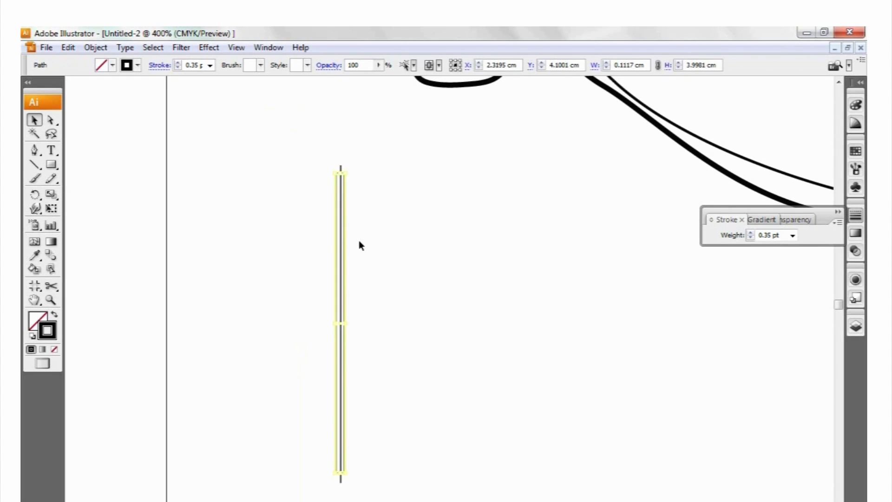
click(416, 210)
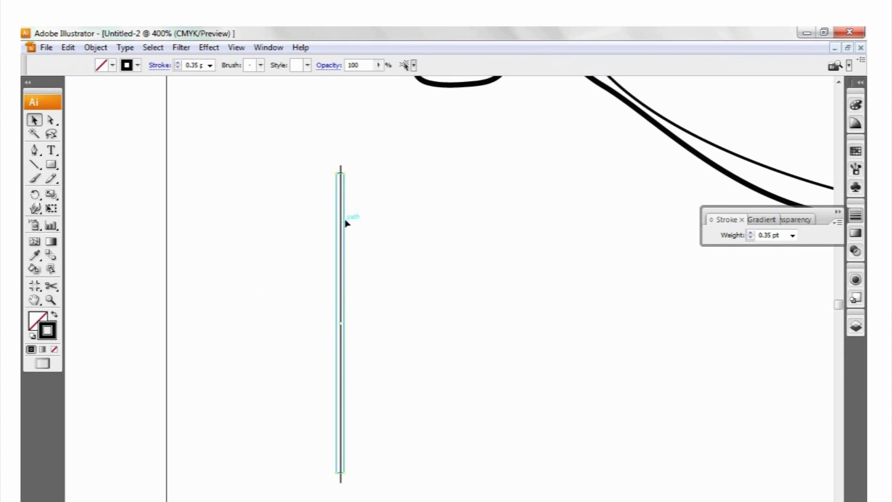
click(346, 224)
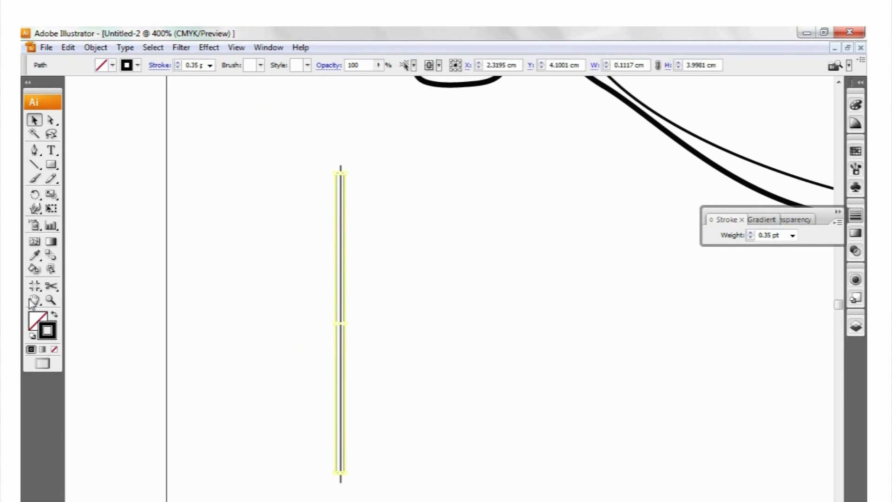
click(372, 252)
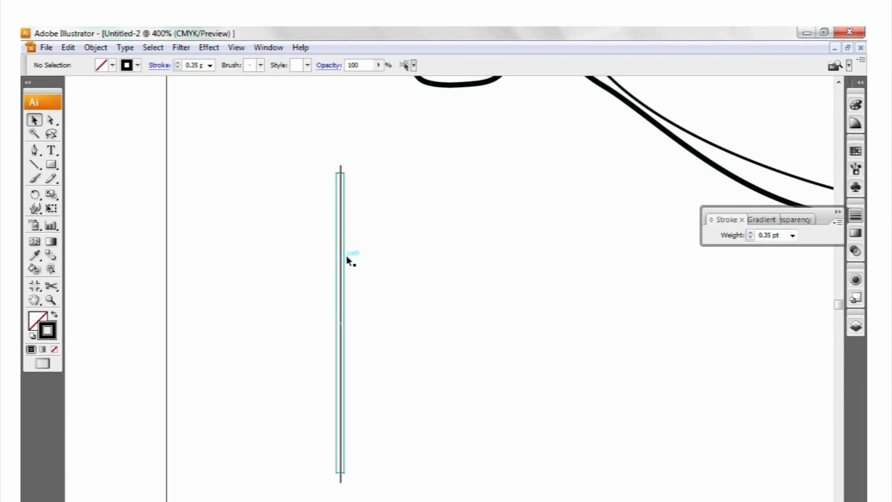
Create a pattern brush from the vertical line and its rectangle, with the fit set to Approximate path
drag(399, 236, 290, 323)
click(856, 170)
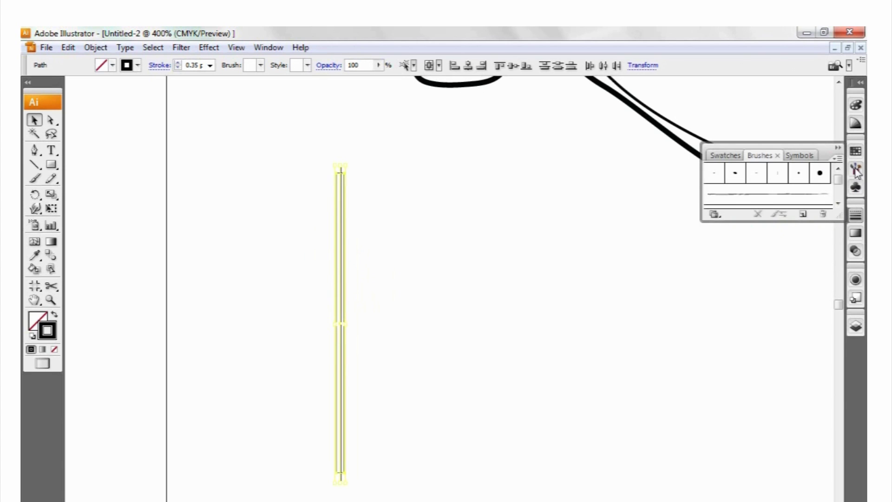
drag(527, 211, 287, 329)
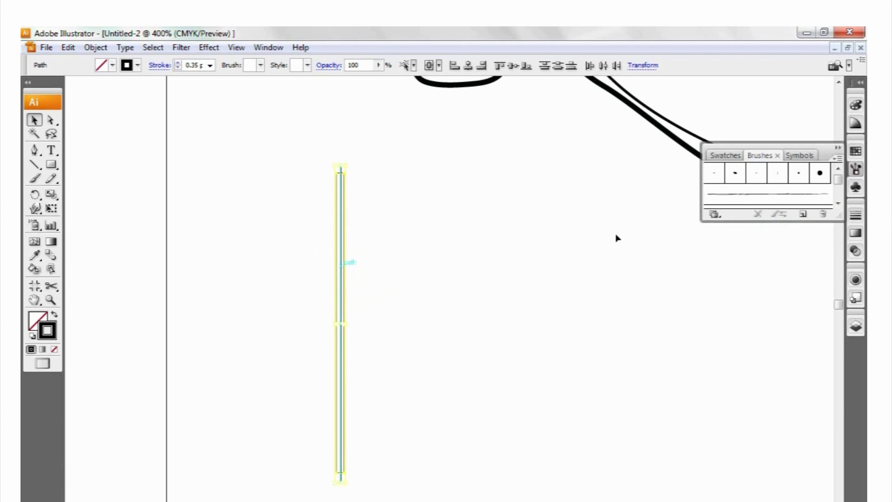
mouse_move(340, 260)
mouse_down()
mouse_move(802, 216)
mouse_move(796, 242)
mouse_move(806, 214)
mouse_up()
click(386, 327)
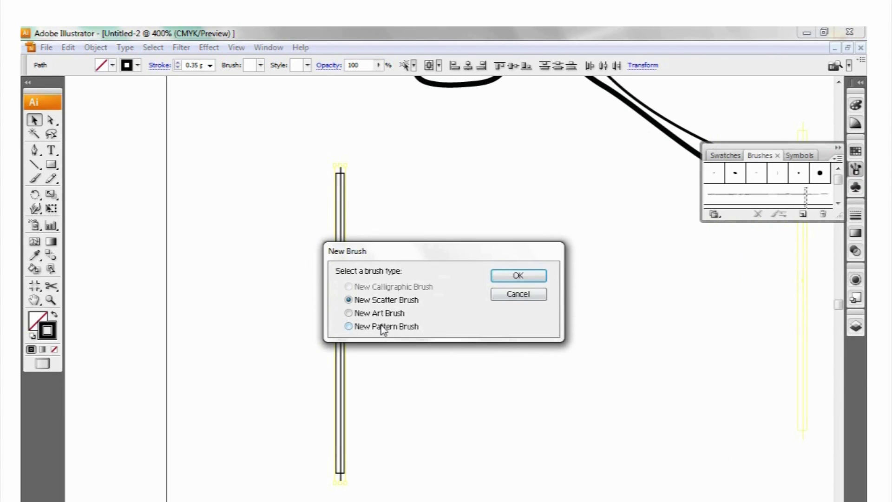
click(510, 277)
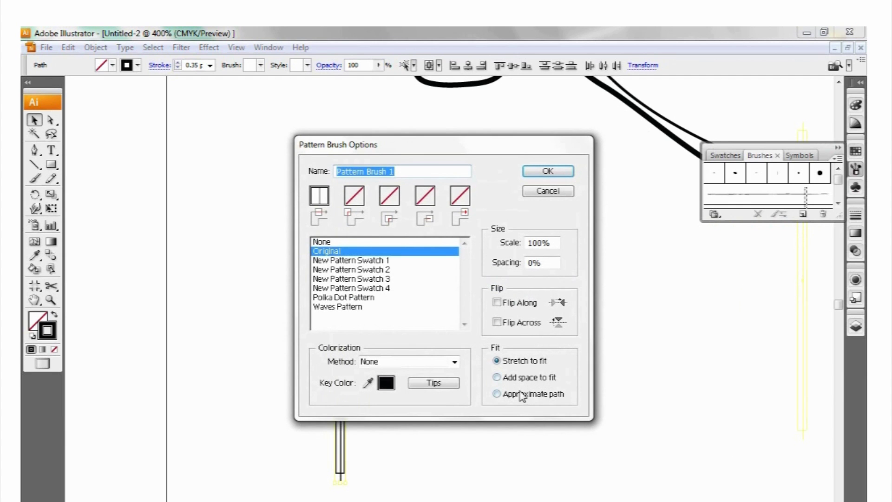
click(522, 395)
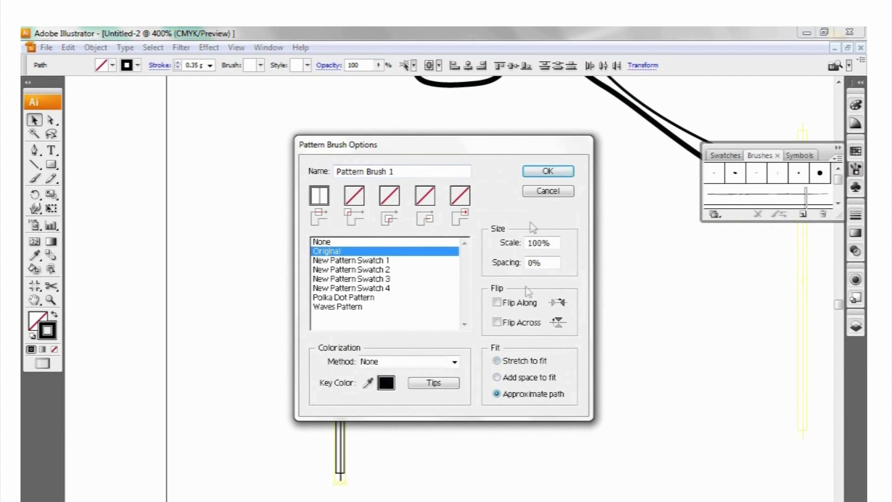
click(548, 173)
Draw an S-shaped Pen curve about 3.6 cm wide and 3 cm tall beside the line and apply the new pattern brush
click(572, 265)
click(34, 150)
click(411, 206)
drag(542, 297, 552, 380)
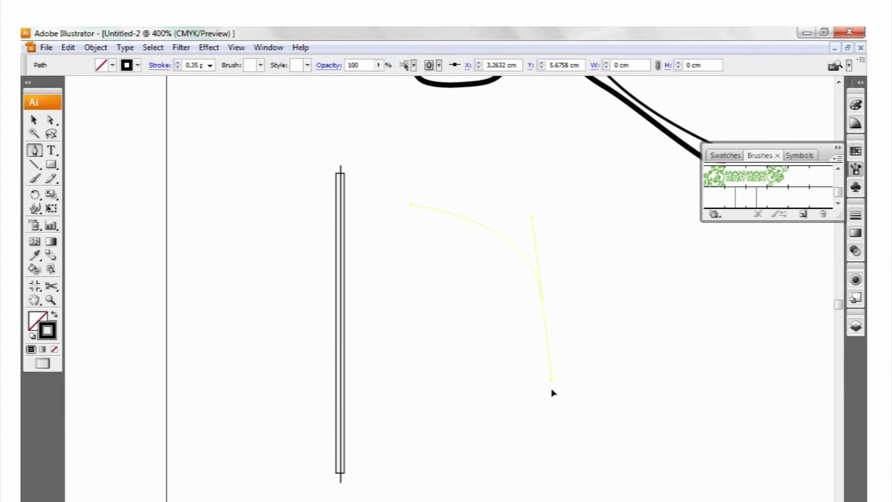
drag(678, 430, 725, 431)
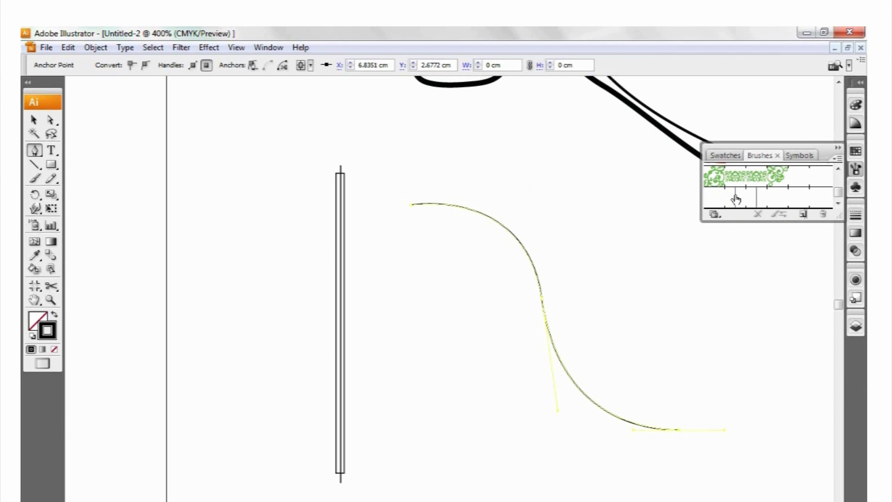
click(736, 199)
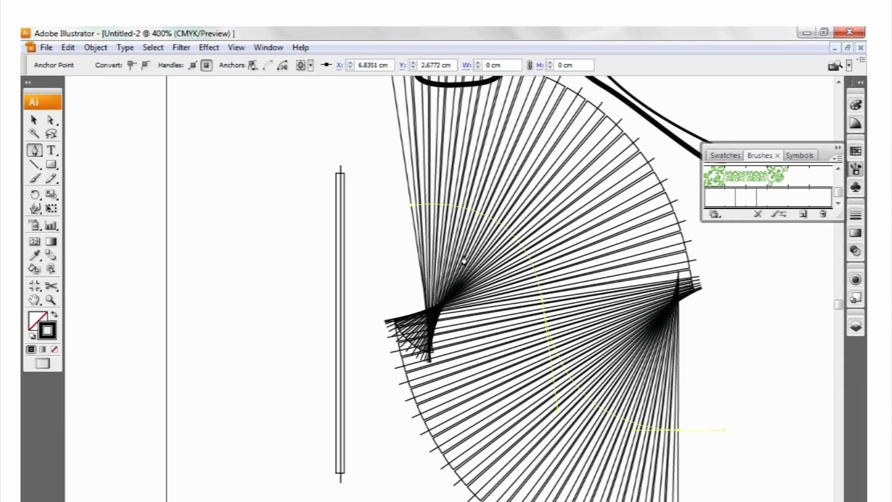
scroll(583, 136, up, 2)
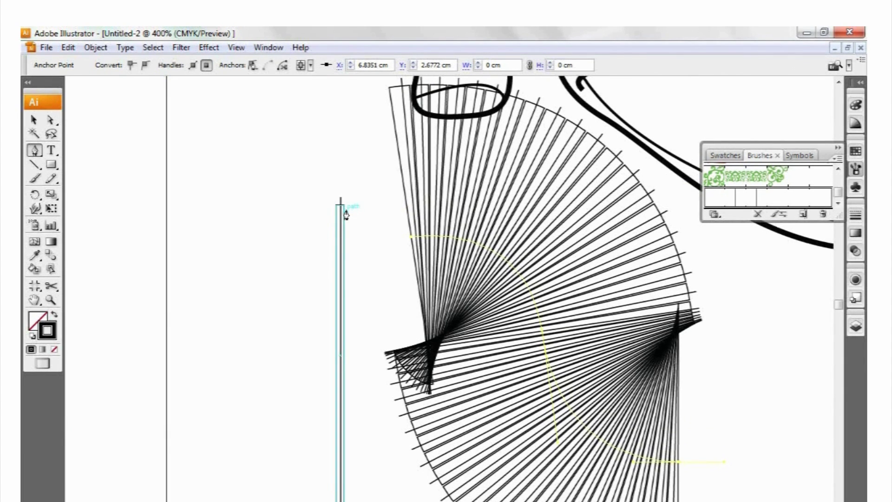
Undo the pattern brush applied to the S-shaped curve
click(50, 120)
click(223, 123)
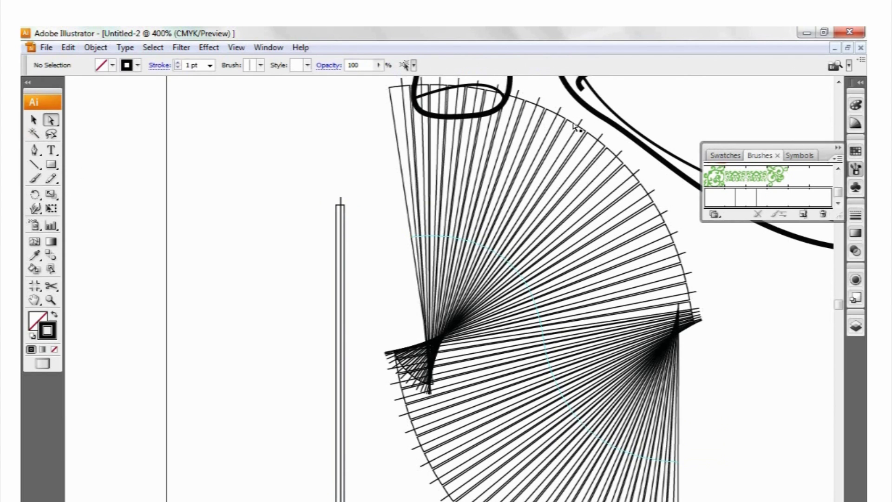
click(505, 246)
click(375, 322)
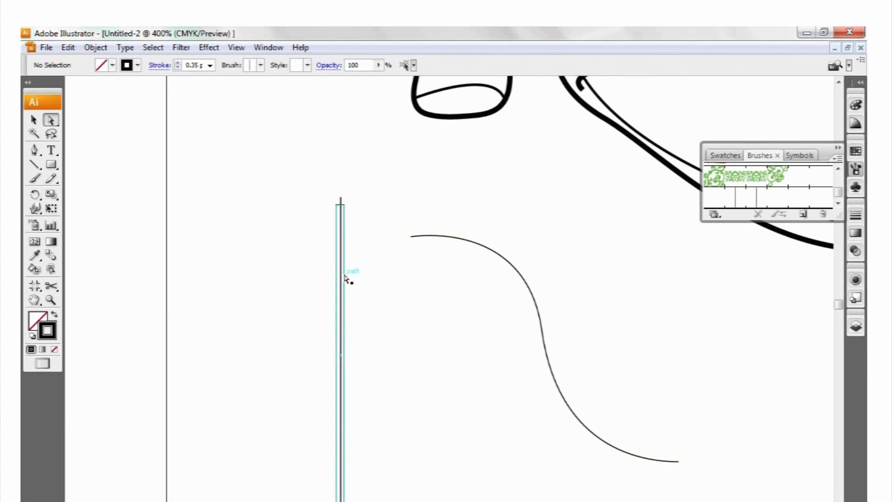
Remove the stroke from the narrow rectangle around the vertical line
click(345, 278)
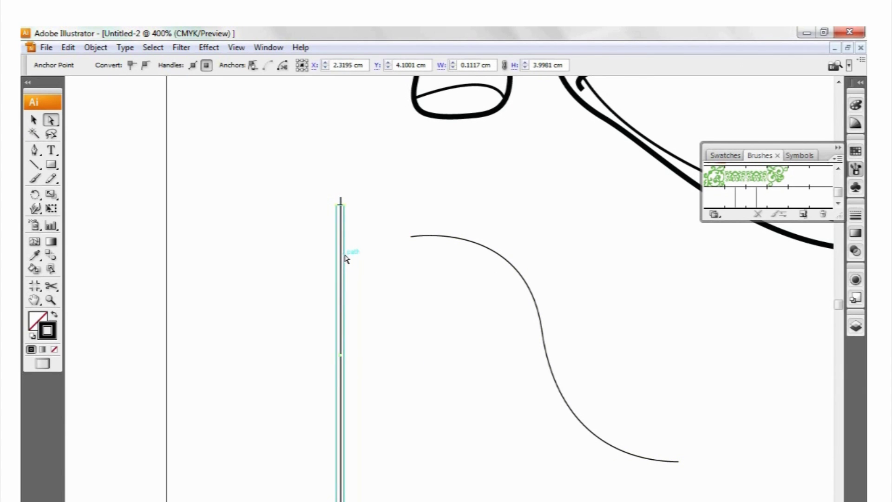
click(855, 216)
click(751, 238)
click(358, 234)
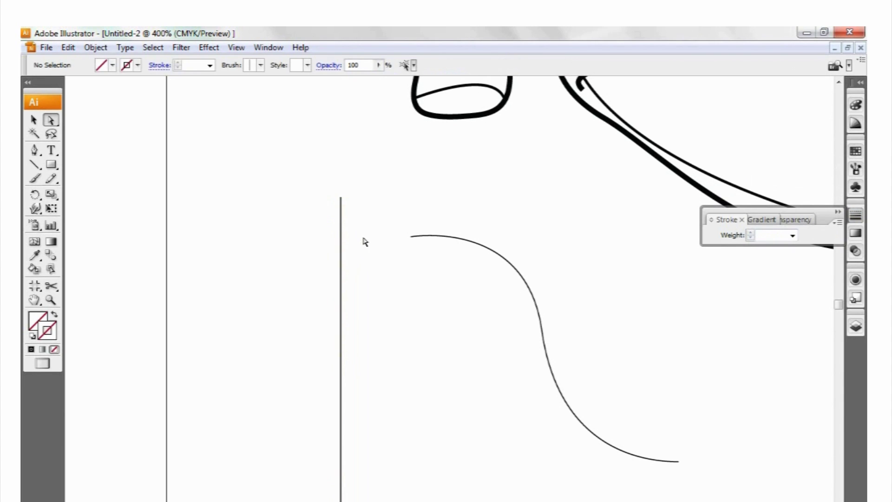
click(349, 235)
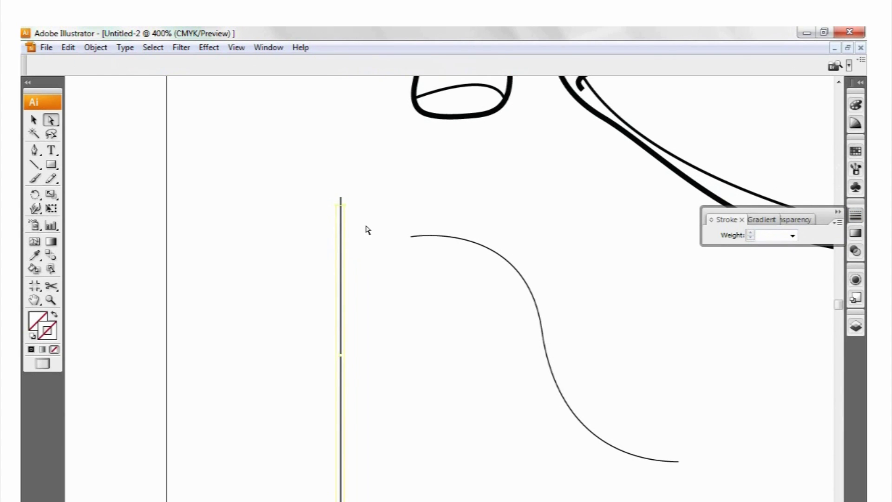
click(359, 231)
click(368, 228)
click(366, 224)
Create another pattern brush from the line and its unstroked rectangle, with the fit set to Approximate path
drag(367, 223, 297, 286)
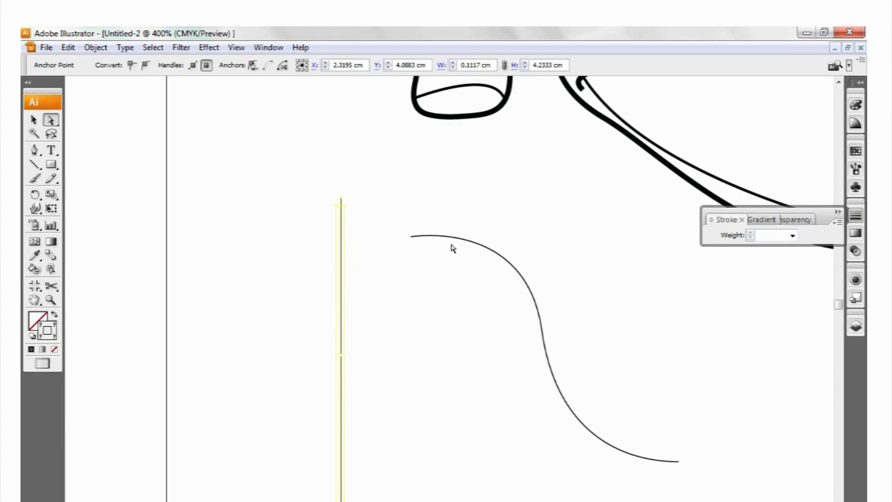
key(v)
drag(283, 251, 363, 312)
click(856, 169)
drag(348, 281, 802, 213)
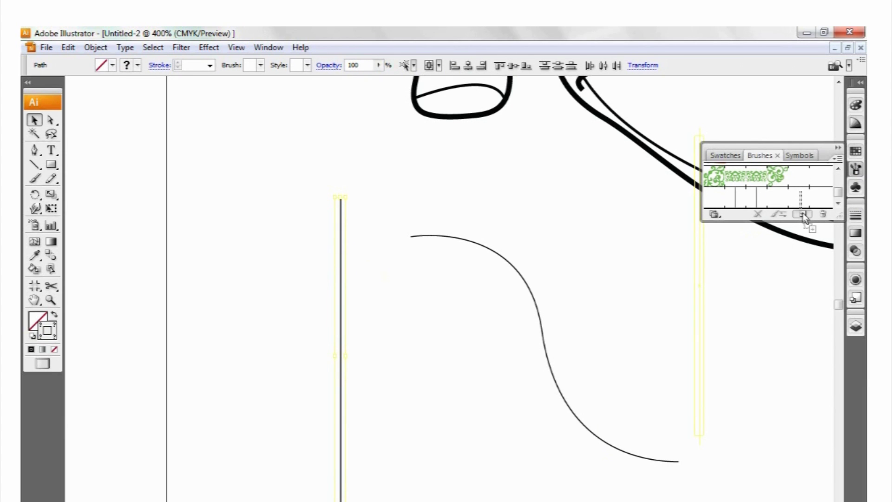
click(379, 326)
click(516, 279)
click(516, 390)
click(546, 172)
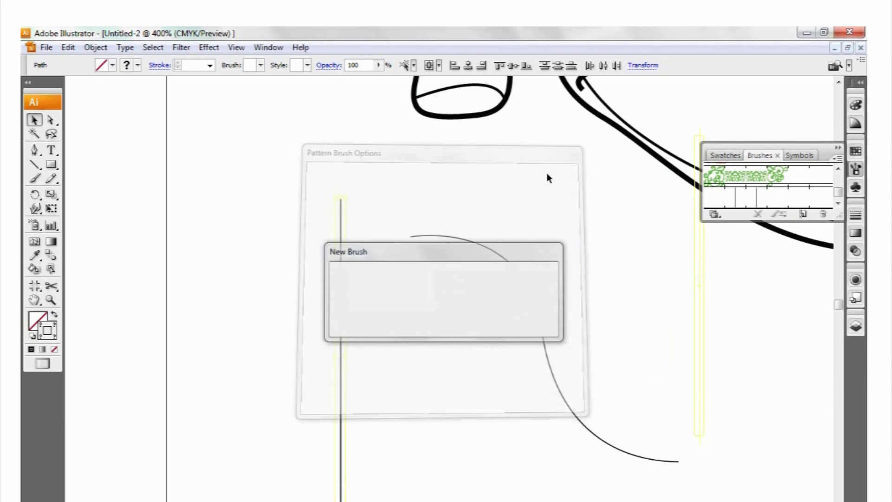
Apply the pattern brush made with the unstroked rectangle to the S-shaped curve
click(432, 324)
click(489, 254)
click(488, 250)
click(838, 203)
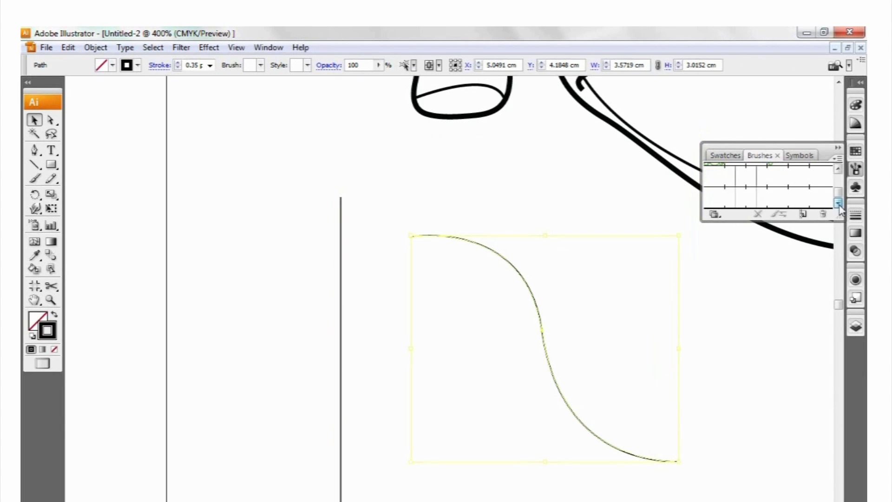
click(760, 200)
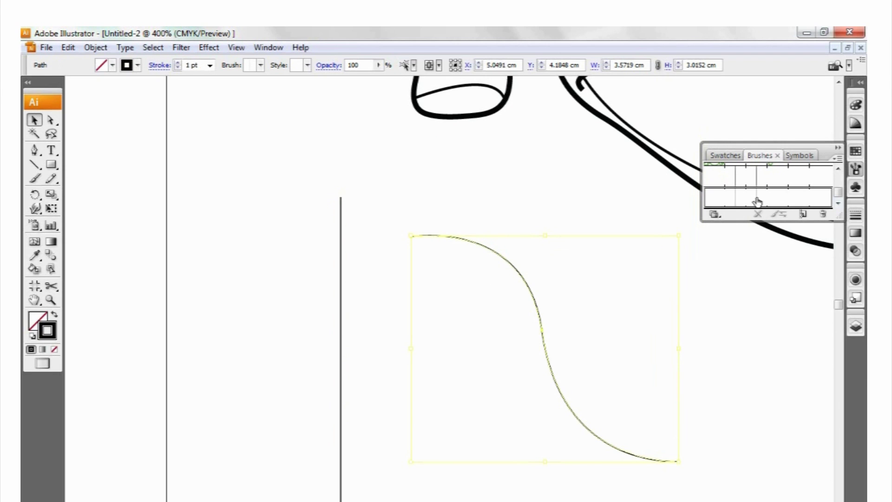
click(354, 185)
scroll(355, 185, down, 1)
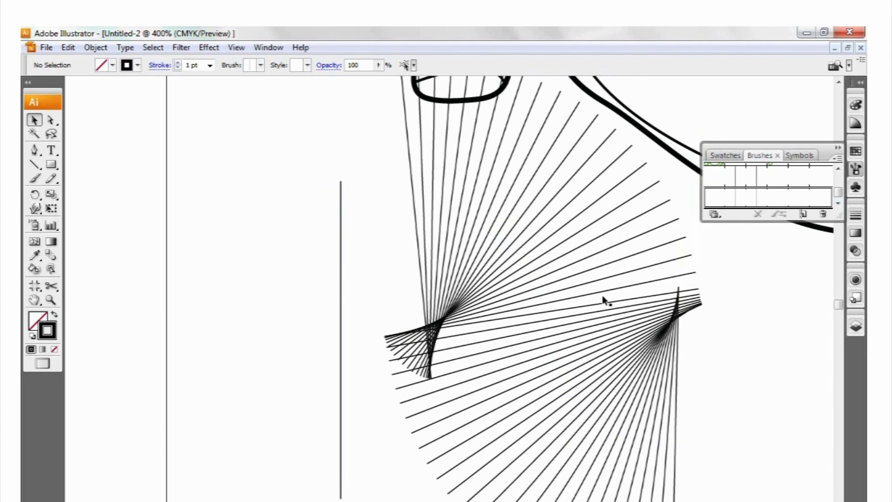
Undo the brush on the S-shaped curve and delete the curve
click(513, 251)
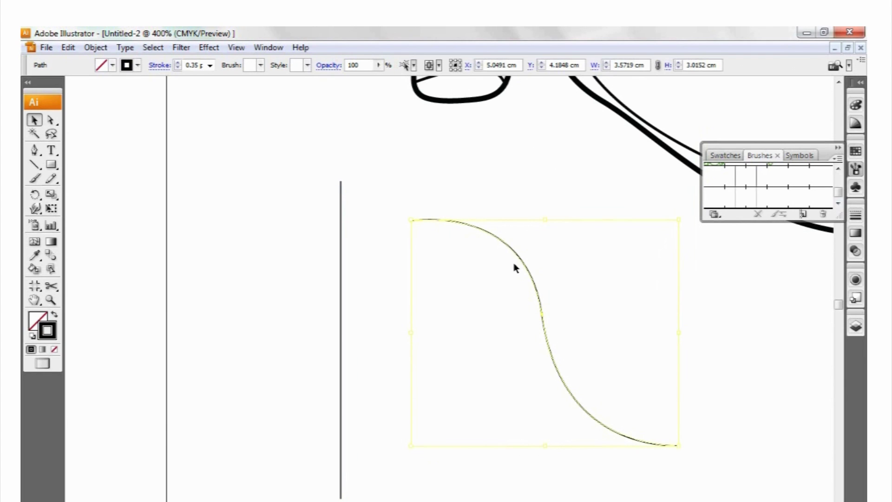
key(Delete)
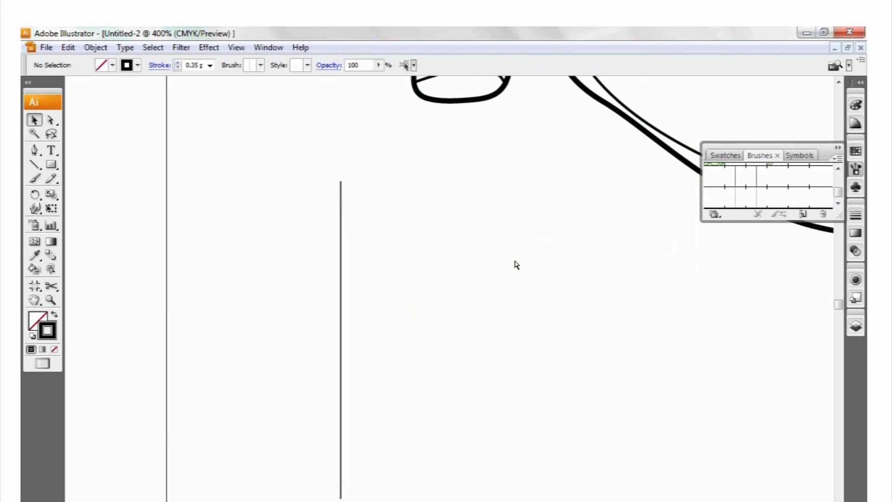
Delete the vertical line and its unstroked rectangle below the garment
key(ctrl+minus)
drag(541, 294, 336, 400)
key(Delete)
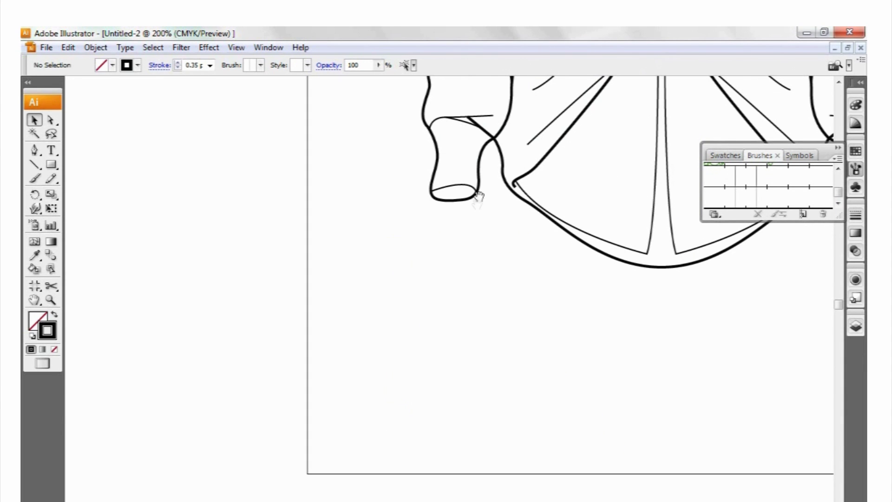
Draw a two-point curve with the Pen tool beside the garment's left front neckline edge, from above the shoulder towards the waist
drag(479, 196, 466, 448)
drag(553, 197, 478, 327)
drag(483, 243, 461, 353)
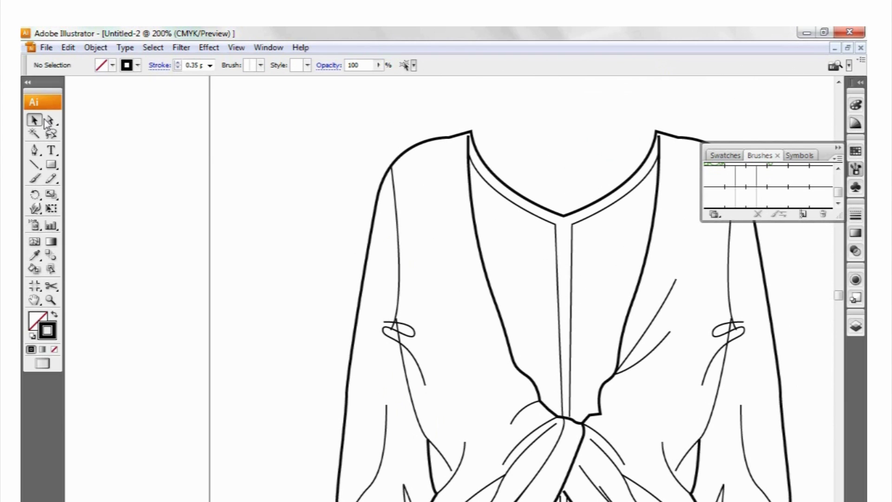
key(p)
click(457, 106)
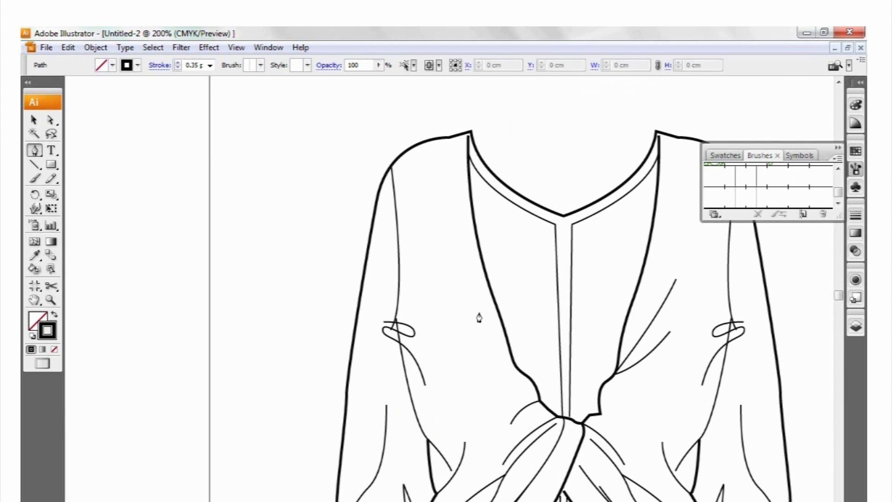
drag(515, 374, 555, 439)
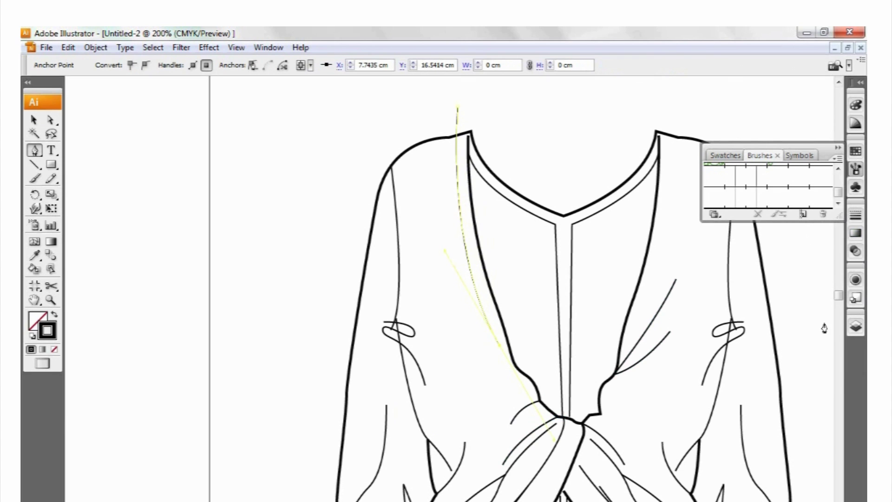
Set the trims layer's selection color to the basic red
click(856, 326)
double_click(767, 383)
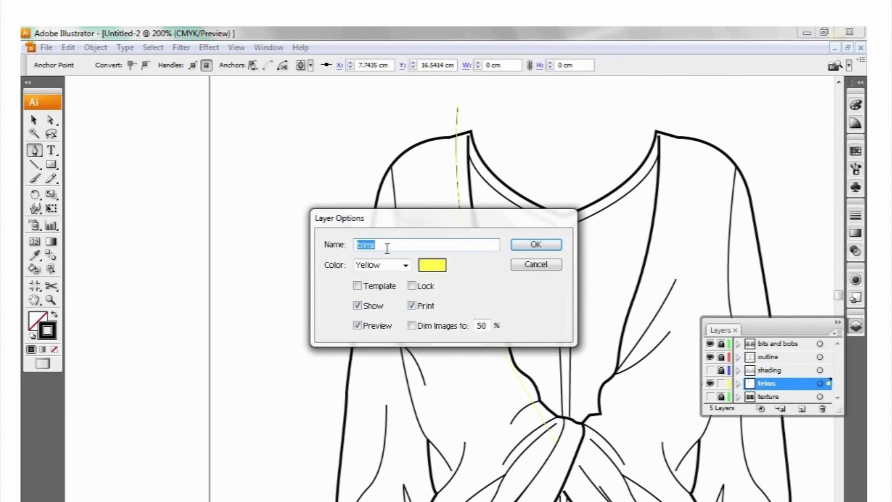
double_click(428, 268)
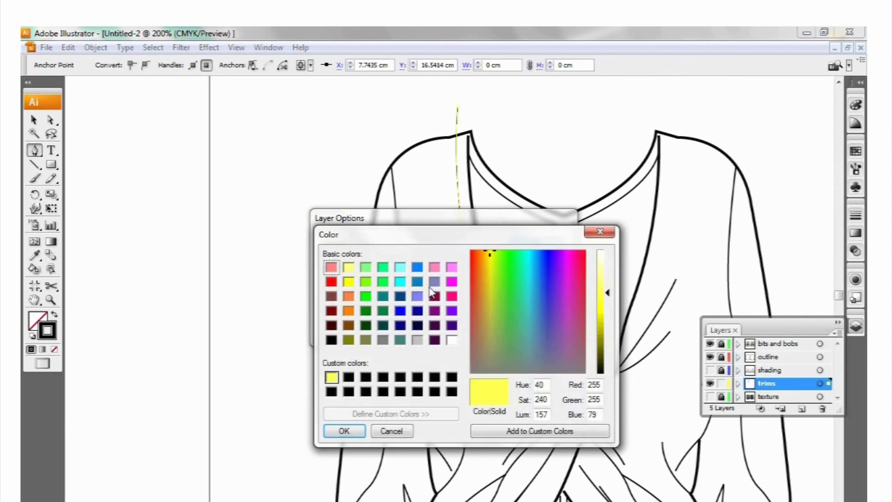
click(332, 282)
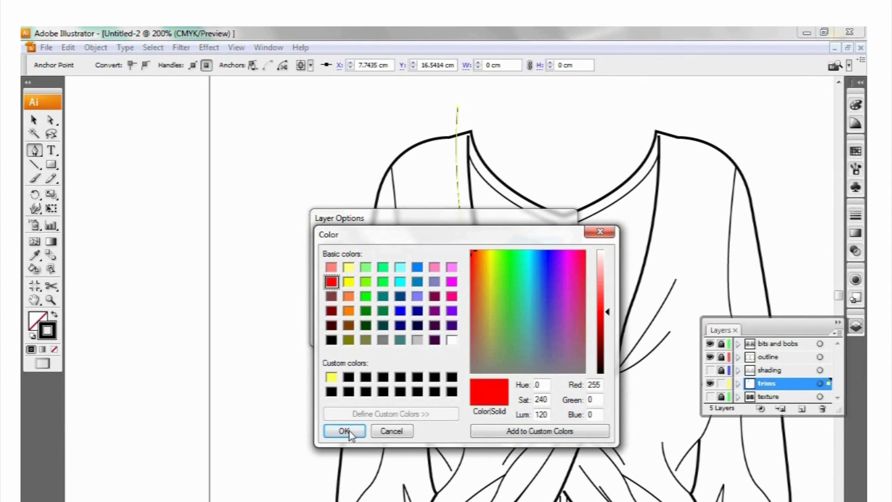
click(343, 431)
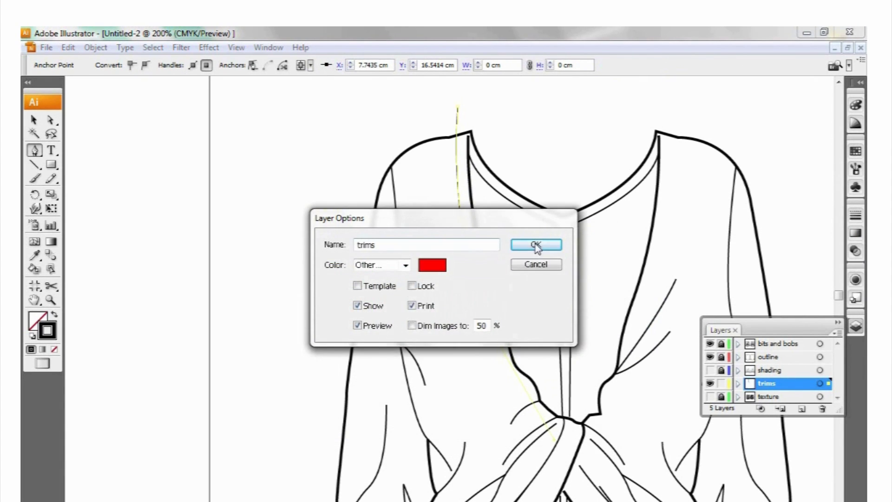
click(539, 244)
Shift the curve slightly down along the left neckline edge and apply the rib pattern brush made with the unstroked rectangle
click(33, 120)
click(454, 225)
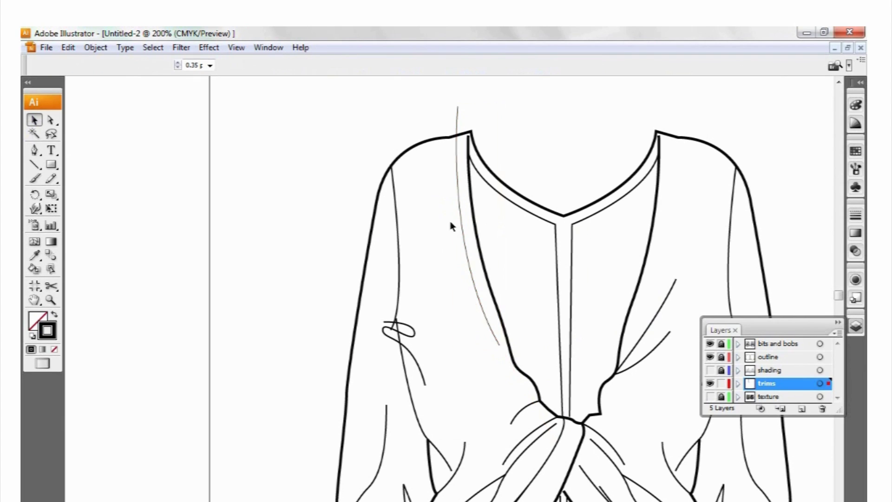
click(463, 238)
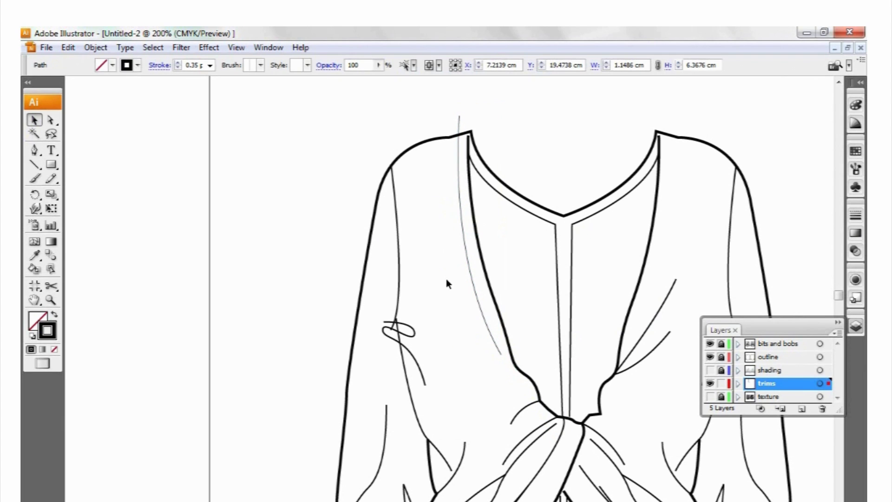
click(478, 267)
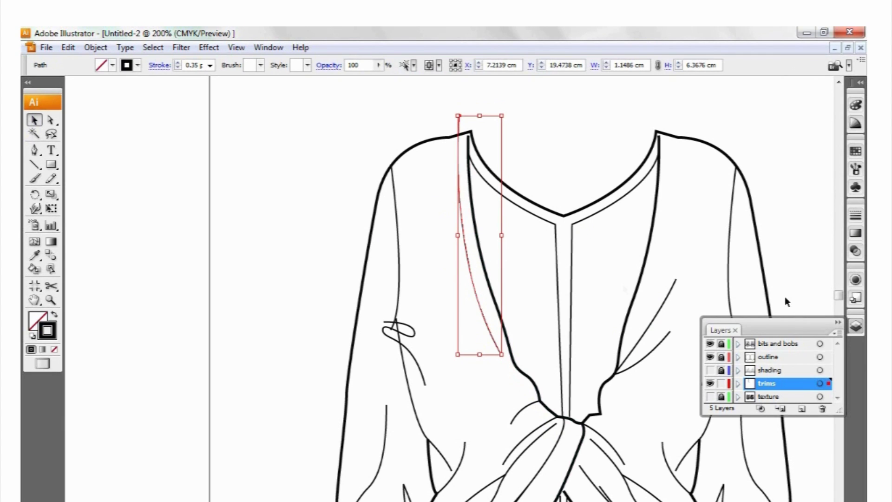
click(857, 188)
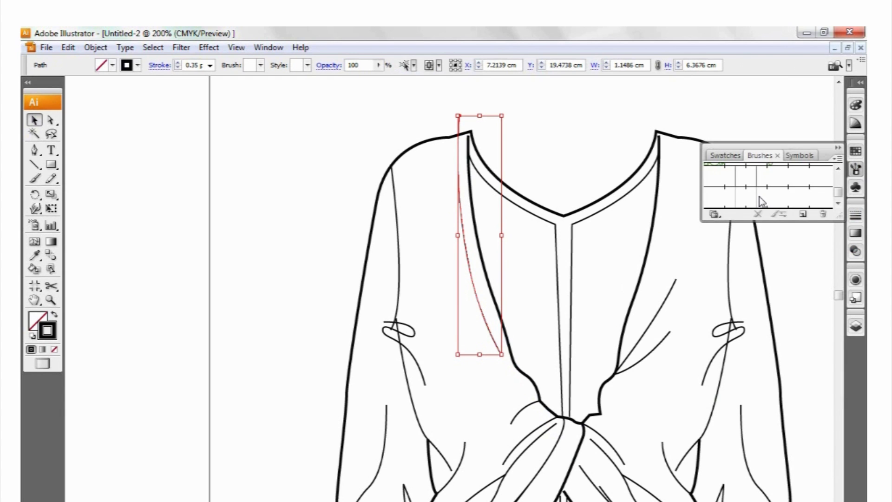
click(758, 199)
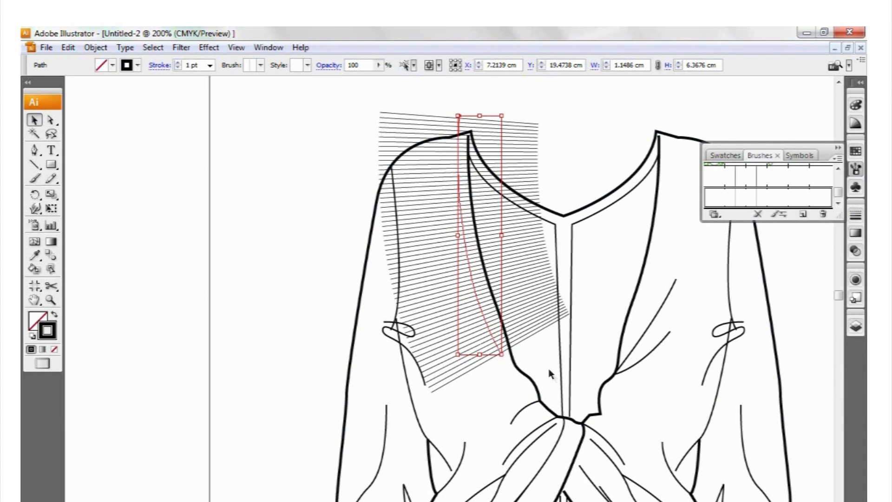
Delete the brushed curve beside the left neckline edge
scroll(551, 356, down, 2)
click(473, 304)
click(473, 304)
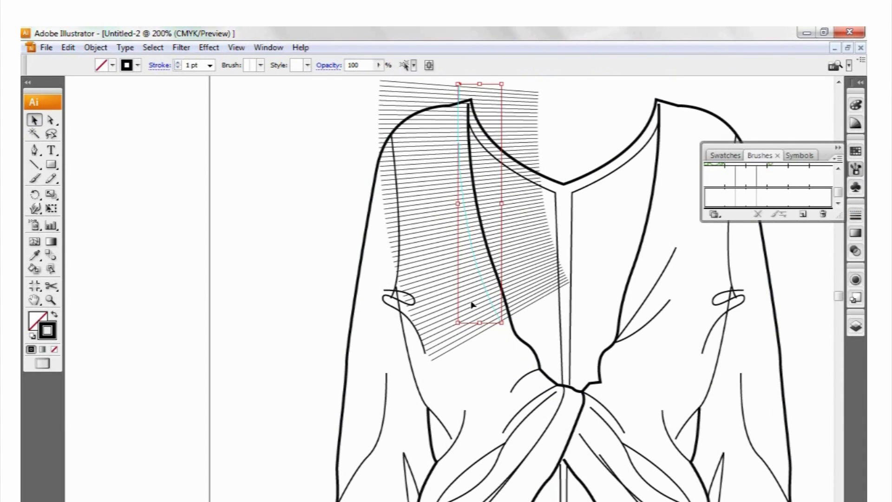
key(Delete)
Draw a four-point Pen curve along the left neckline edge from above the shoulder to the front knot, and apply Pattern Brush 2
key(p)
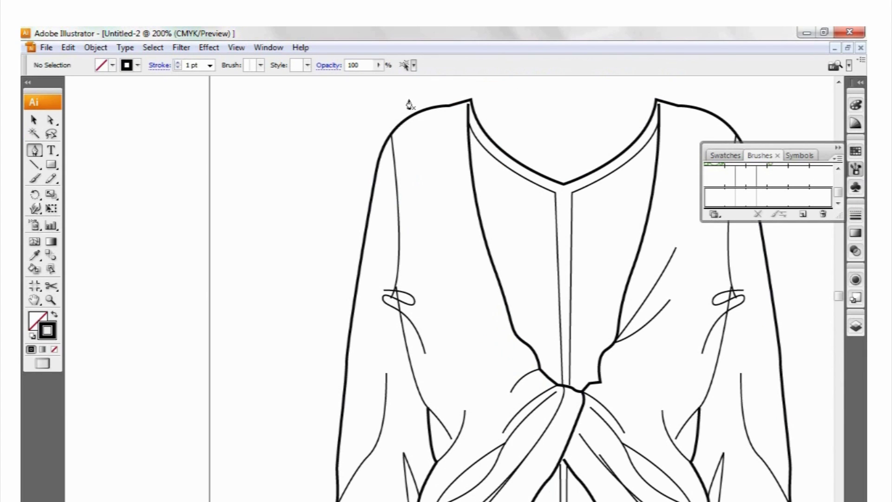
click(456, 84)
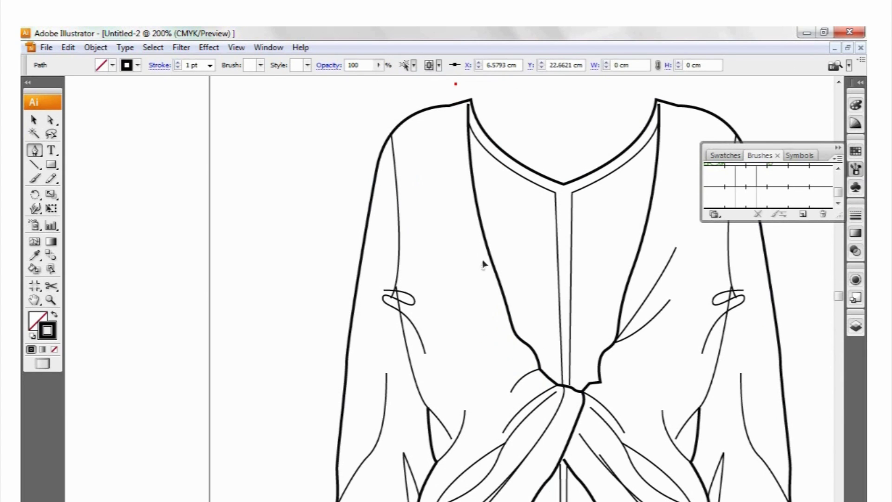
click(483, 263)
drag(512, 342, 529, 359)
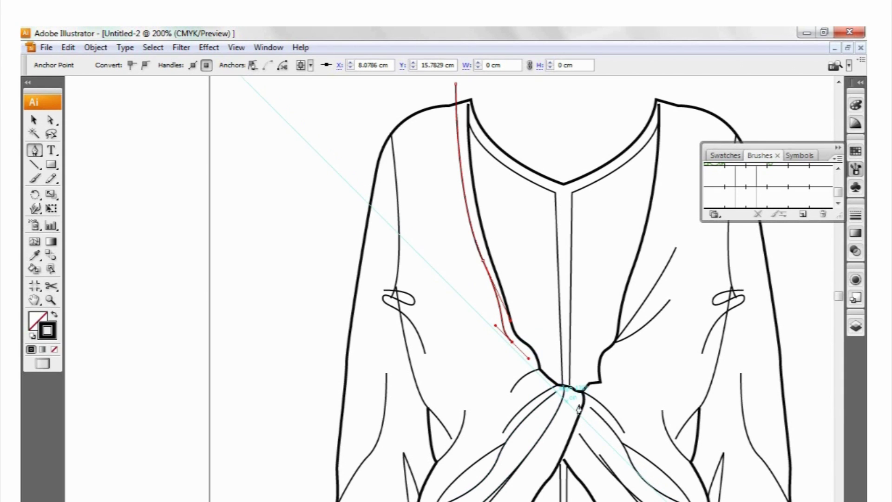
drag(578, 408, 628, 423)
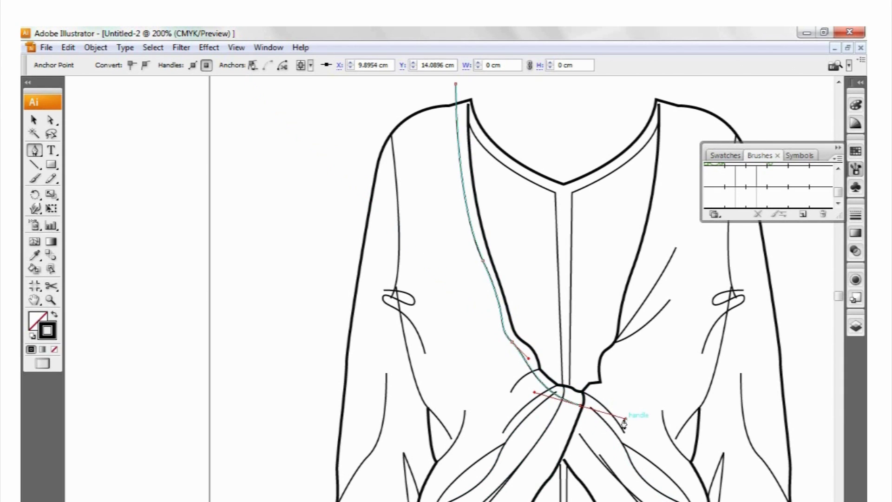
click(755, 204)
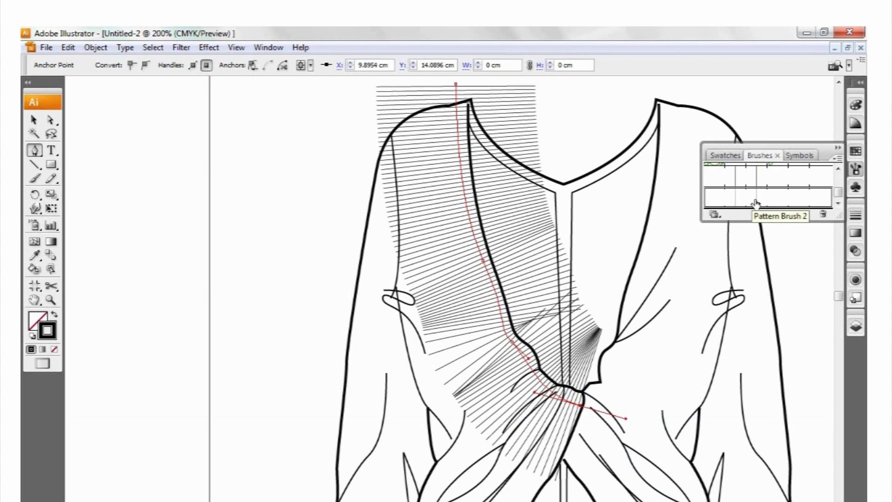
Reshape the direction handles around the brushed curve's third anchor with the Convert Anchor Point tool to smooth the bend, and deselect the curve
key(ctrl+=)
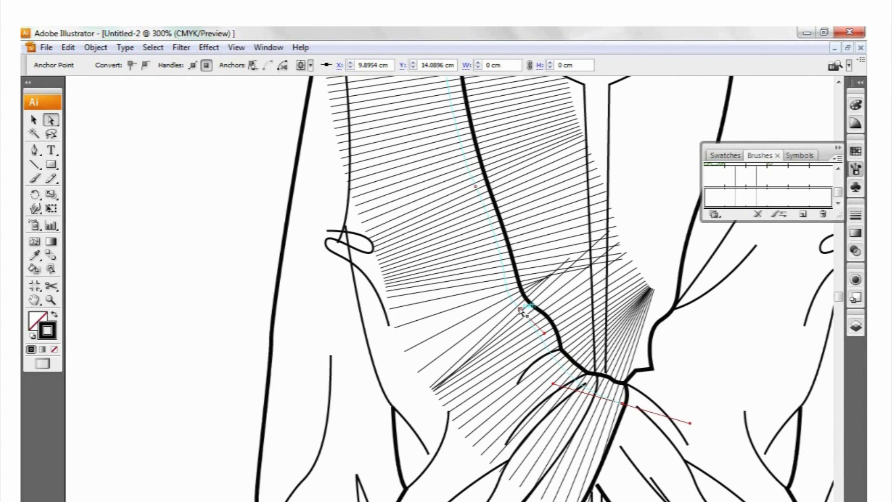
drag(519, 308, 509, 287)
drag(34, 150, 77, 194)
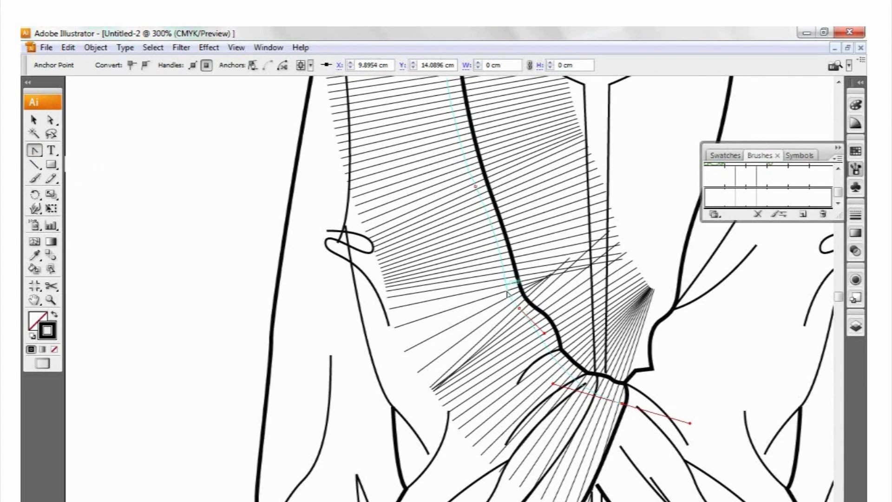
click(519, 309)
drag(521, 310, 541, 343)
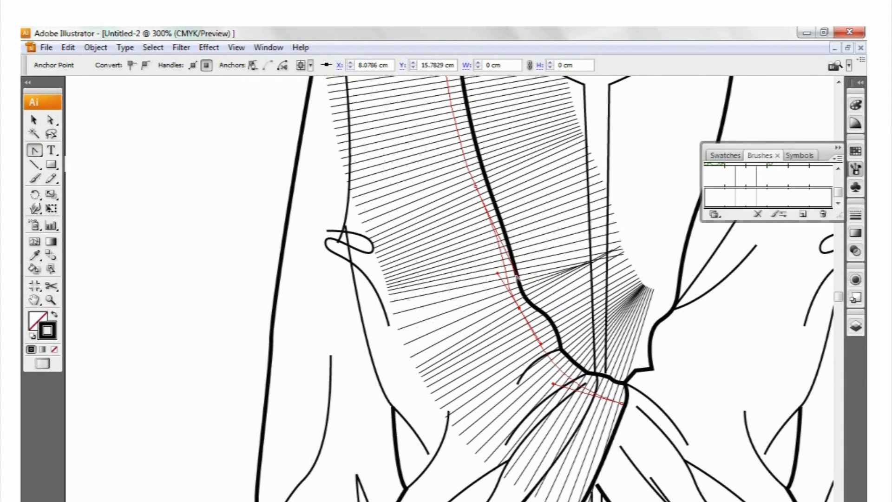
drag(516, 277, 513, 256)
key(ctrl+minus)
key(v)
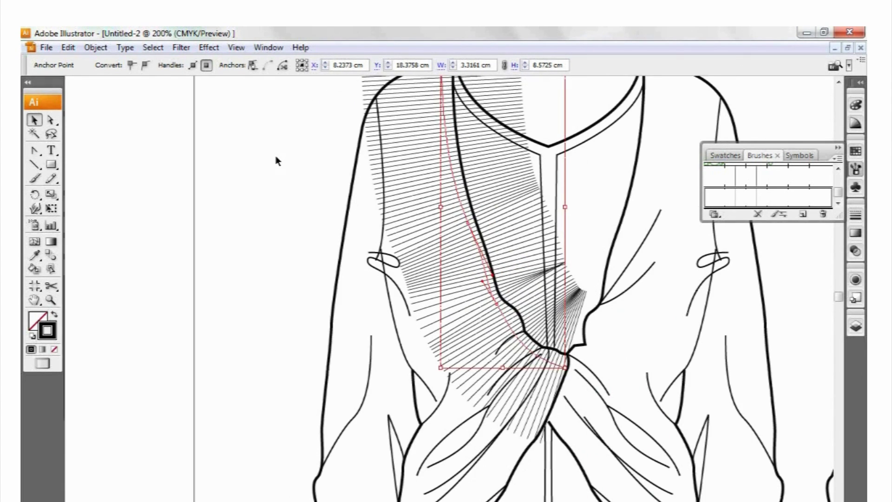
click(272, 157)
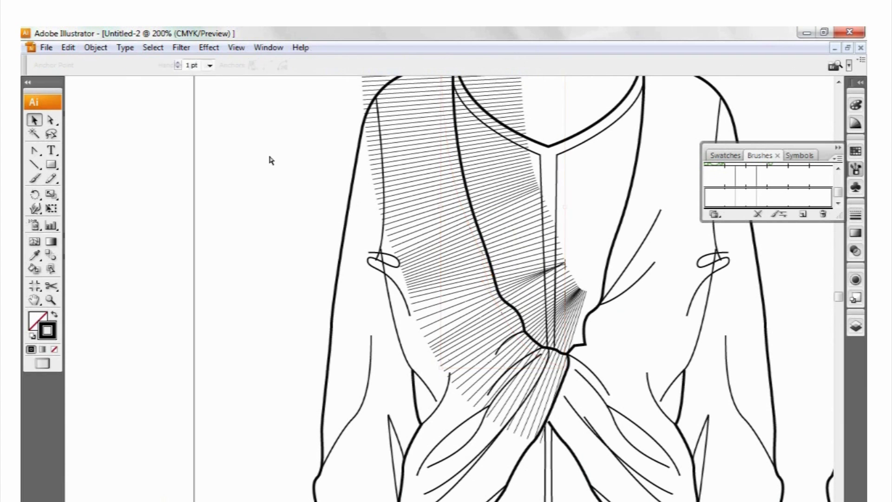
key(ctrl+minus)
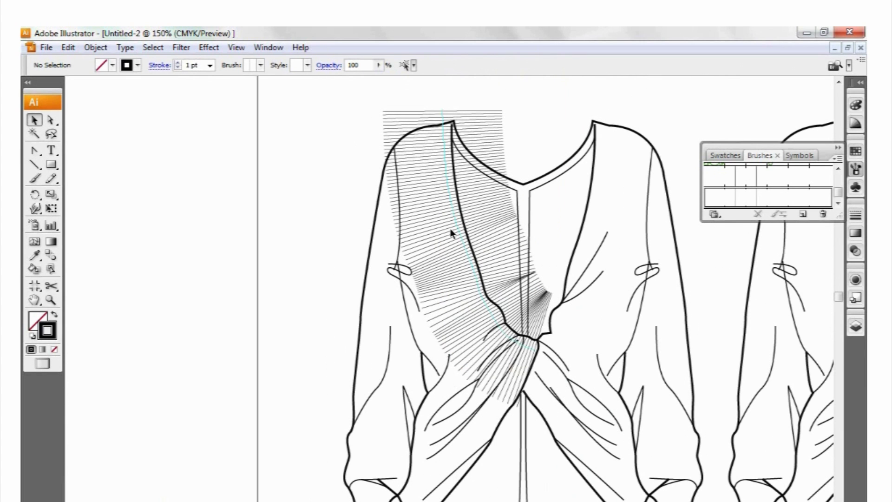